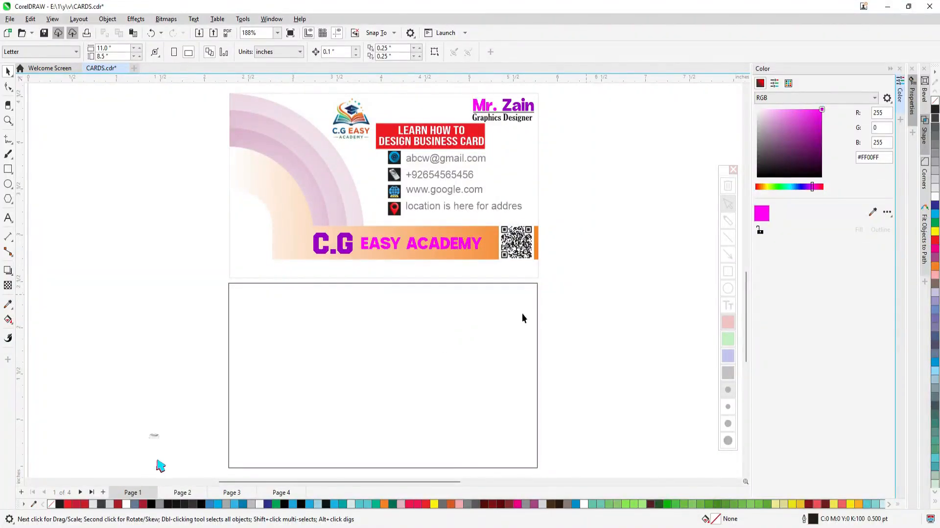
- Make a squashed copy of the blank card frame, about 0.4 in high, at its bottom edge and nudge it up 0.2 in
{"action": "left_click", "coordinate": [473, 283]}
{"action": "left_click_drag", "start_coordinate": [383, 280], "coordinate": [406, 429]}
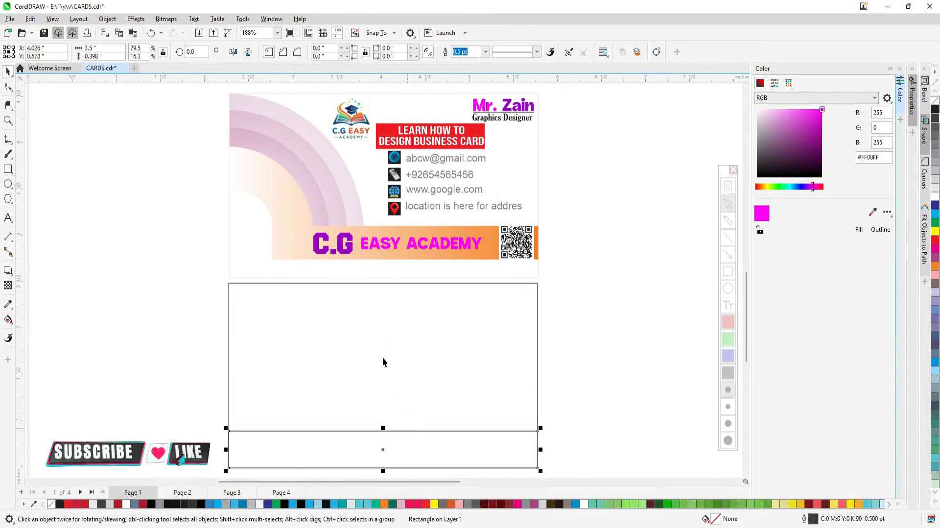
{"action": "key", "text": "Up"}
{"action": "key", "text": "Up"}
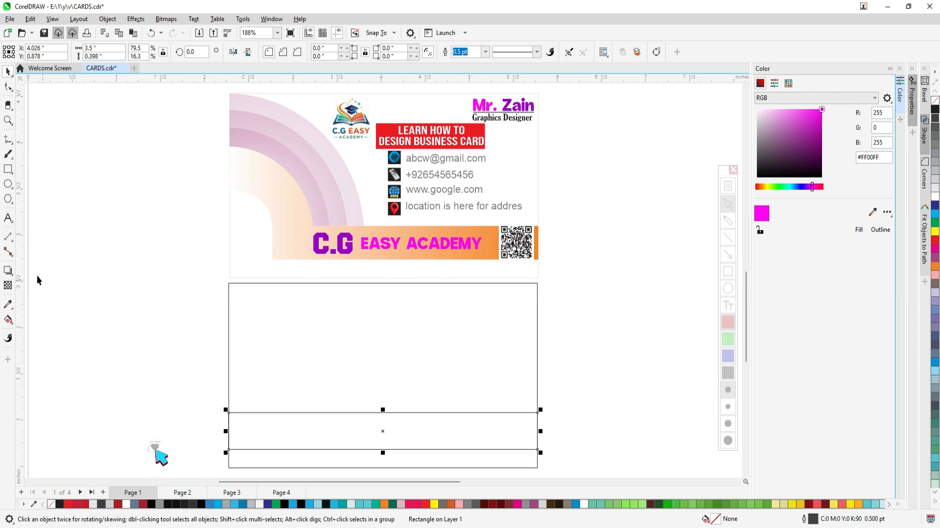
- Draw a circle about 1.23 in across, straddling the blank card's left edge and overlapping the band
{"action": "left_click", "coordinate": [8, 184]}
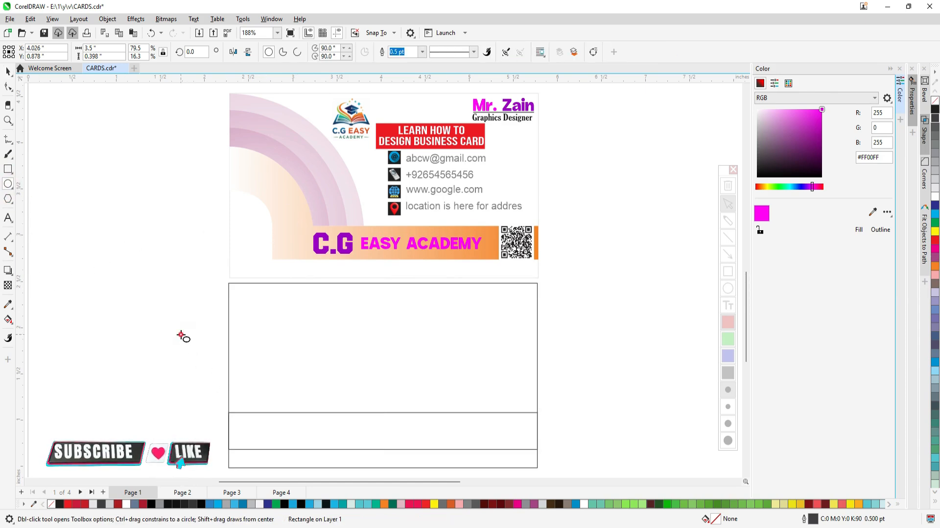
{"action": "left_click_drag", "start_coordinate": [181, 334], "coordinate": [290, 448]}
{"action": "left_click", "coordinate": [8, 72]}
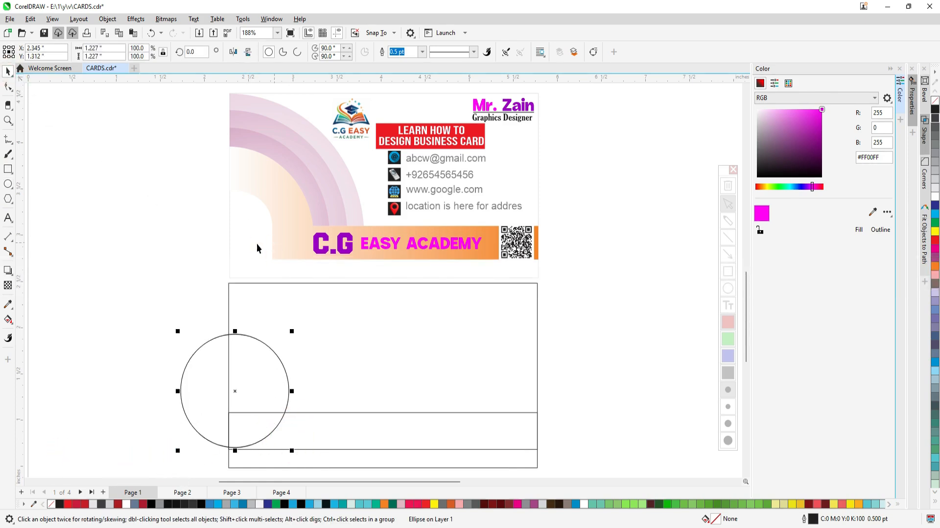
- Shorten the band from its left end to a width of about 2.95 in
{"action": "left_click", "coordinate": [318, 413]}
{"action": "left_click_drag", "start_coordinate": [229, 432], "coordinate": [277, 435]}
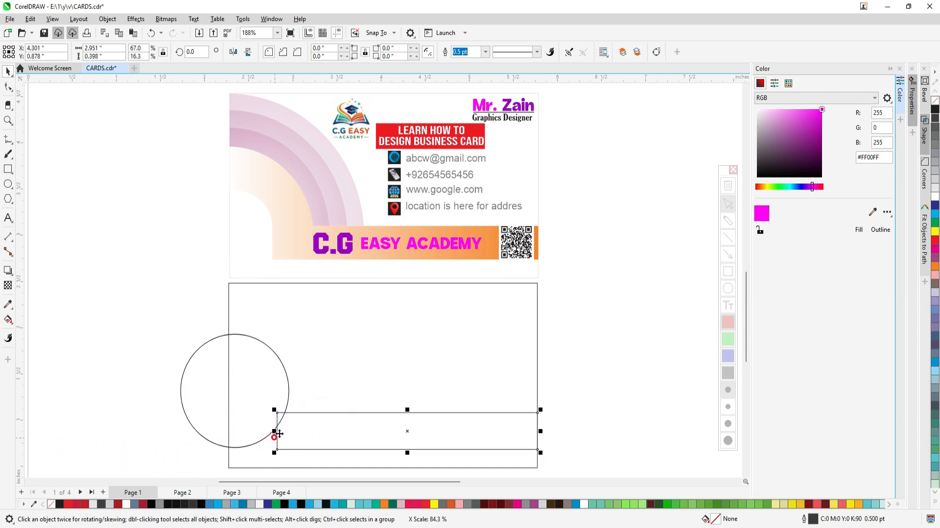
- Align the circle with the band's vertical centre and left end, and mirror it outward so it touches that end from outside
{"action": "left_click", "coordinate": [289, 391]}
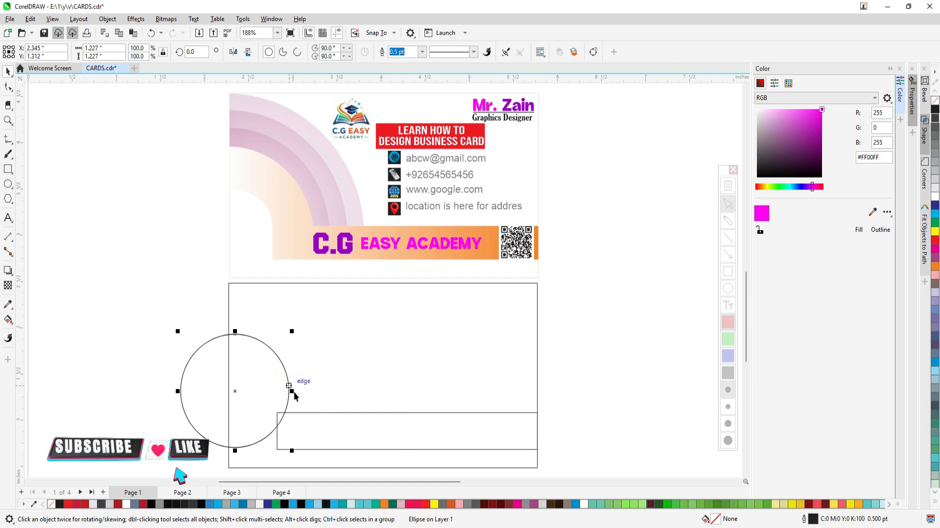
{"action": "left_click", "coordinate": [343, 412], "text": "shift"}
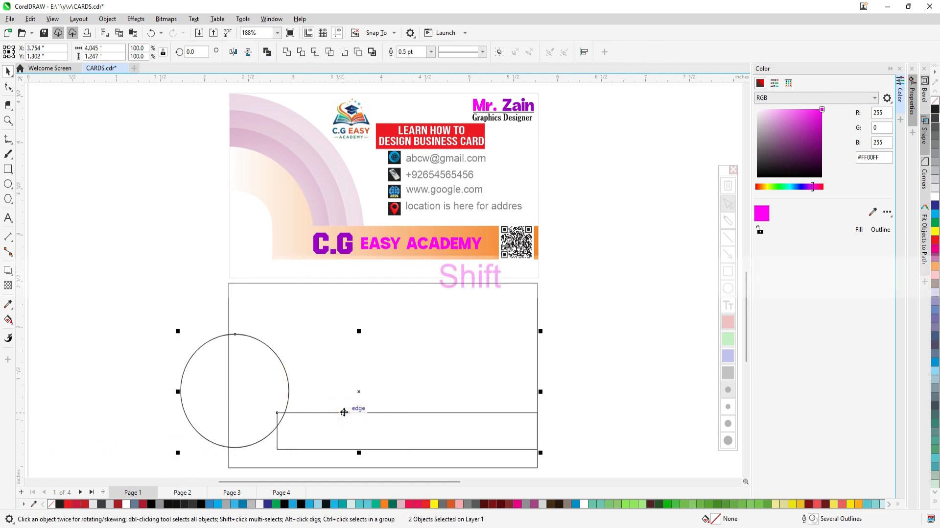
{"action": "key", "text": "c"}
{"action": "key", "text": "e"}
{"action": "key", "text": "l"}
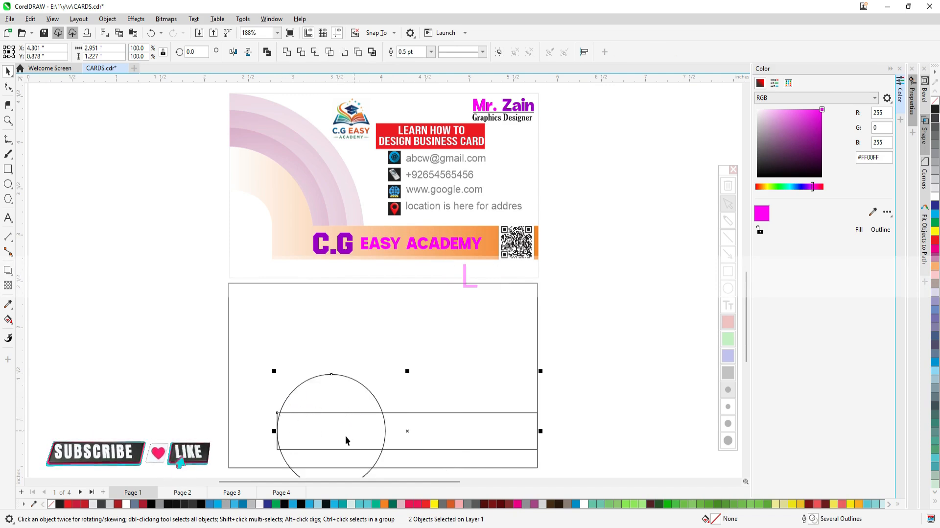
{"action": "left_click", "coordinate": [196, 382]}
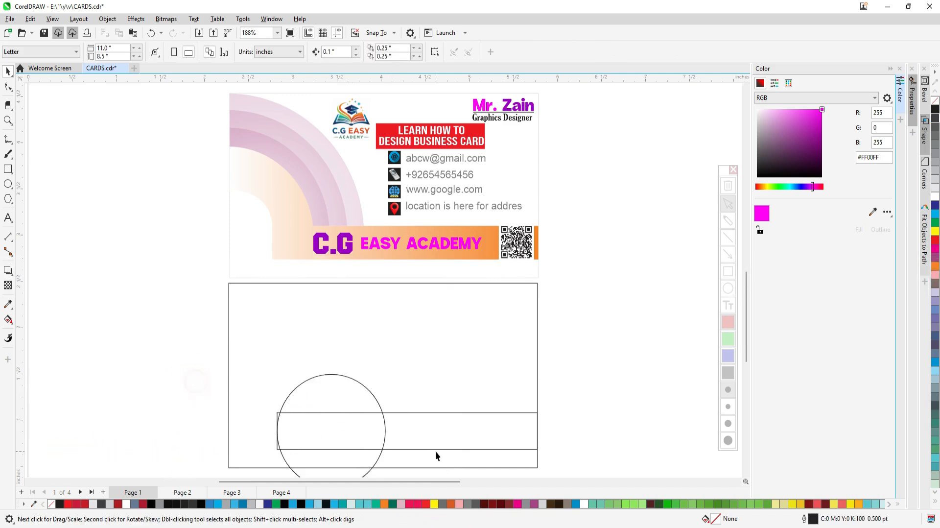
{"action": "left_click", "coordinate": [385, 433]}
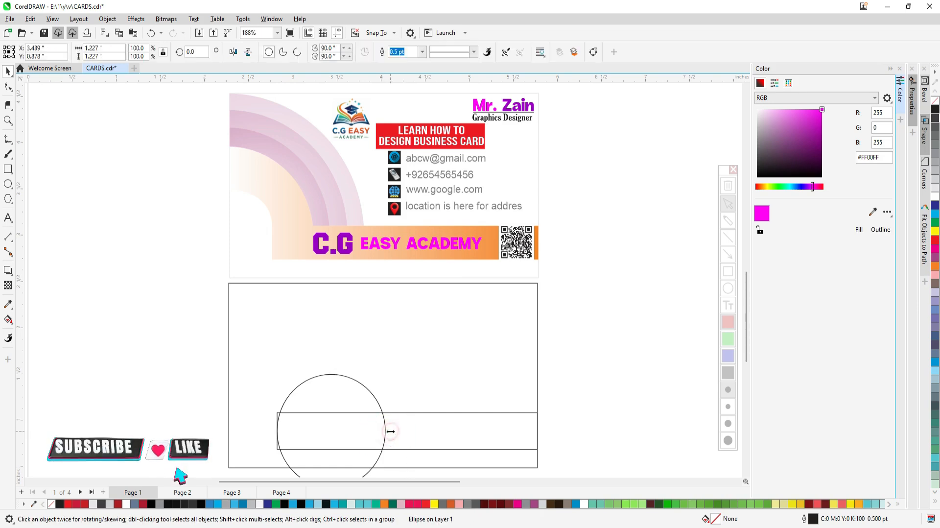
{"action": "left_click_drag", "start_coordinate": [390, 431], "coordinate": [257, 444]}
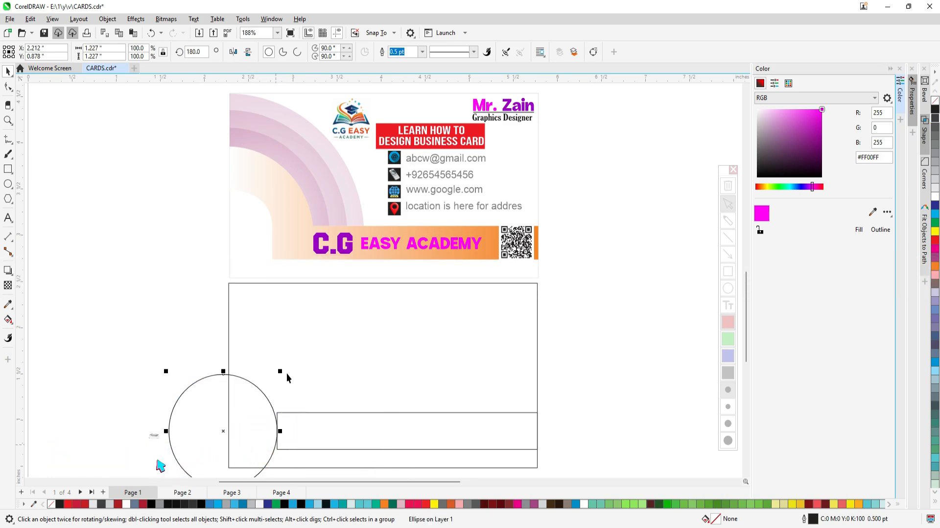
- Enlarge the circle to about 1.25 in and add two larger concentric copies, the outermost about 3.18 in across
{"action": "left_click_drag", "start_coordinate": [282, 371], "coordinate": [285, 369]}
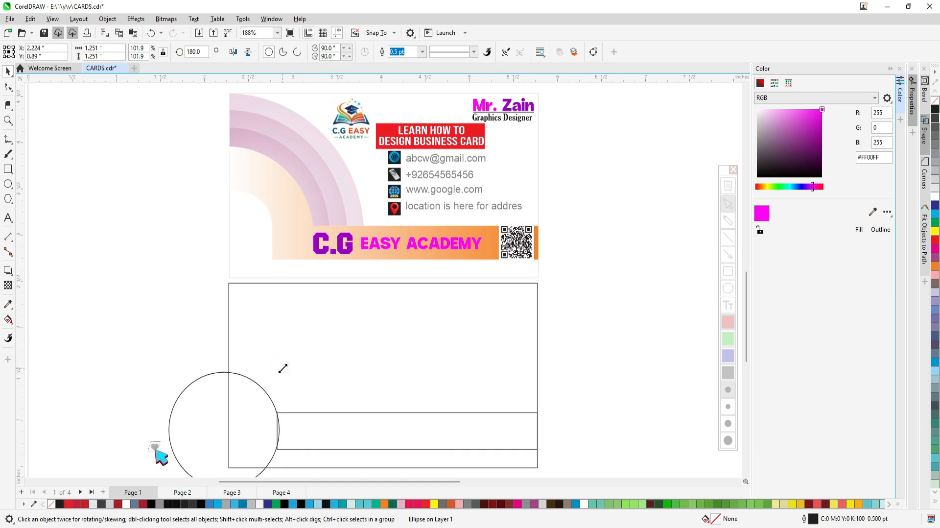
{"action": "left_click_drag", "start_coordinate": [283, 369], "coordinate": [362, 321]}
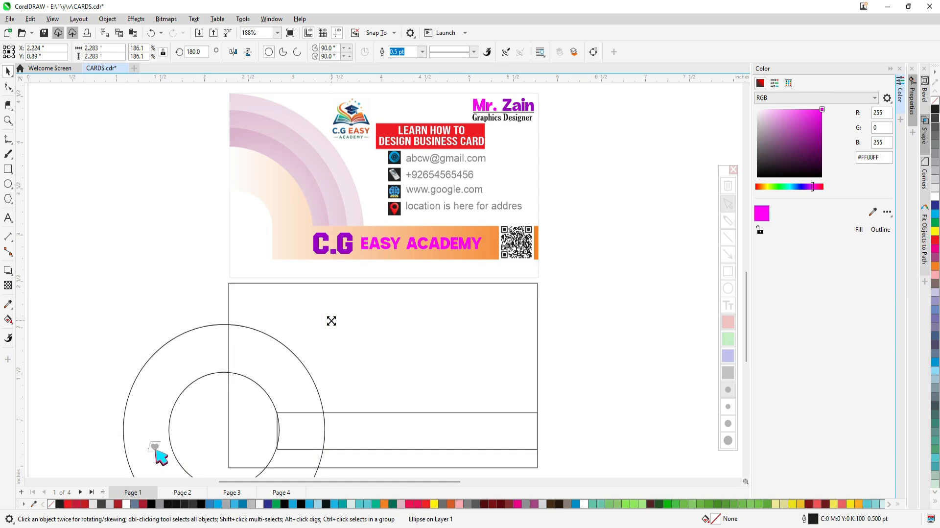
{"action": "left_click_drag", "start_coordinate": [331, 321], "coordinate": [376, 282]}
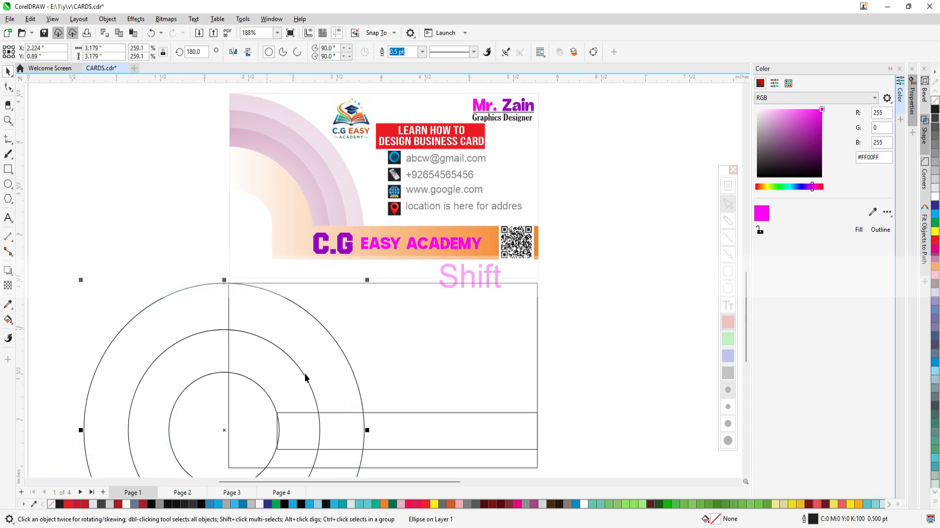
- Use Smart Fill in the current red to create arc shapes between the concentric circles, inside the card and above the band
{"action": "left_click", "coordinate": [12, 322]}
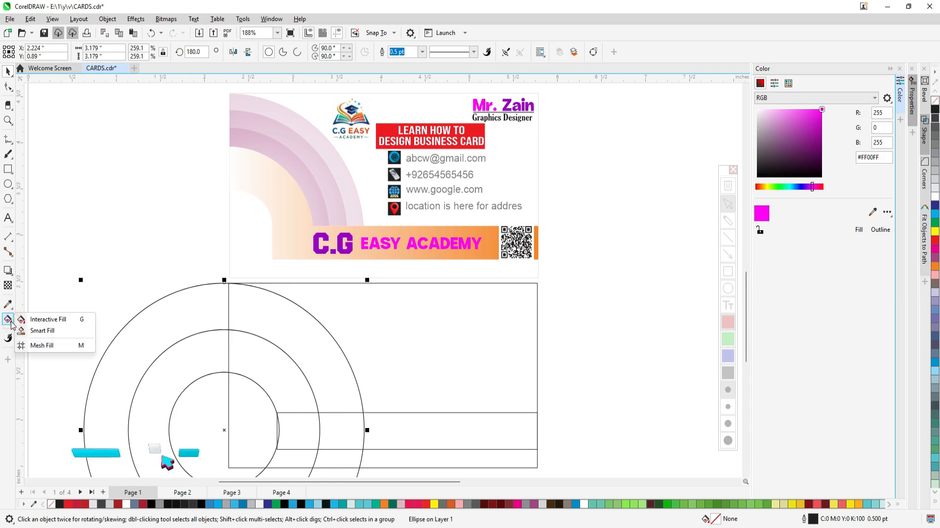
{"action": "left_click", "coordinate": [43, 330]}
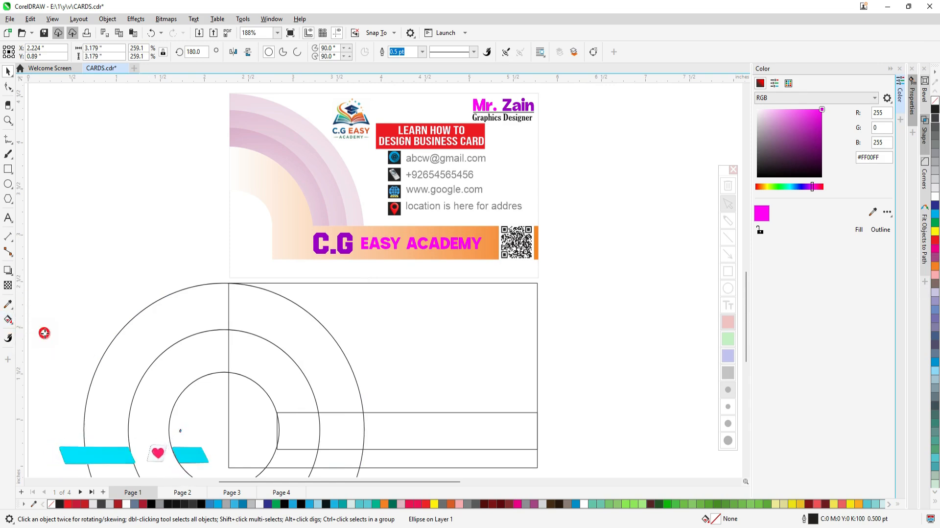
{"action": "left_click", "coordinate": [275, 378]}
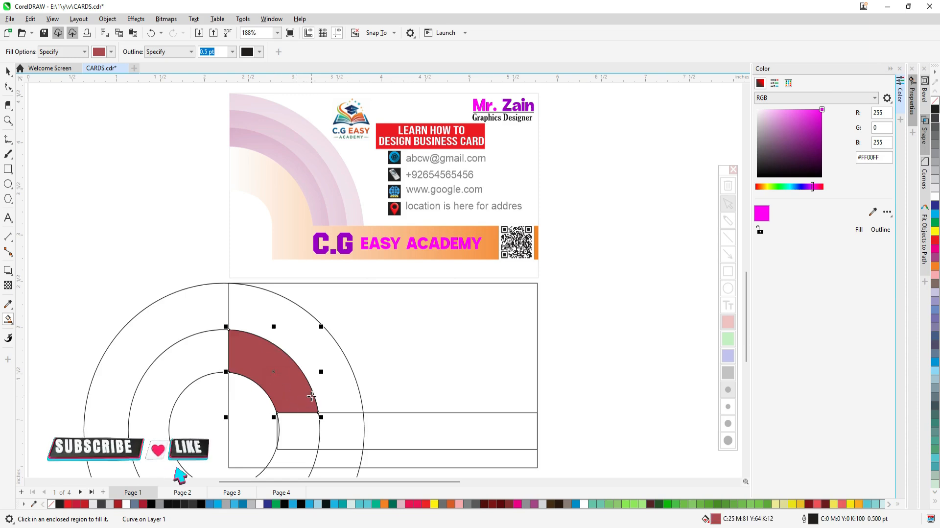
{"action": "left_click", "coordinate": [304, 332]}
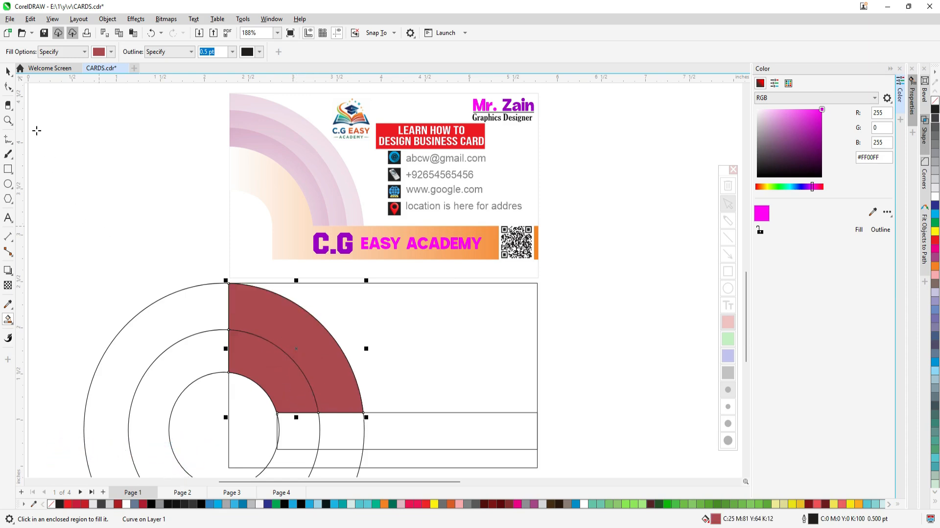
- Delete the three concentric construction circles, keeping the filled arcs
{"action": "left_click", "coordinate": [8, 71]}
{"action": "left_click", "coordinate": [123, 216]}
{"action": "left_click", "coordinate": [162, 298]}
{"action": "key", "text": "Delete"}
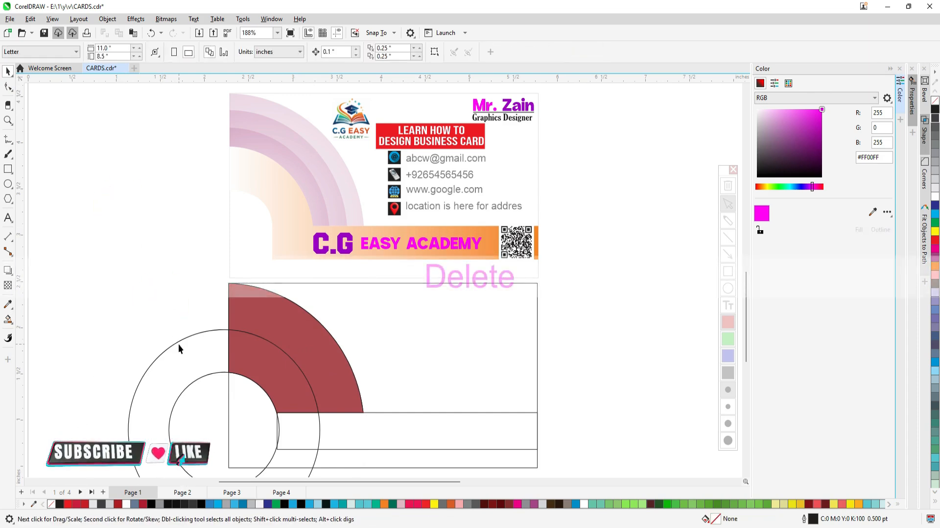
{"action": "left_click", "coordinate": [180, 339]}
{"action": "key", "text": "Delete"}
{"action": "left_click", "coordinate": [197, 379]}
{"action": "key", "text": "Delete"}
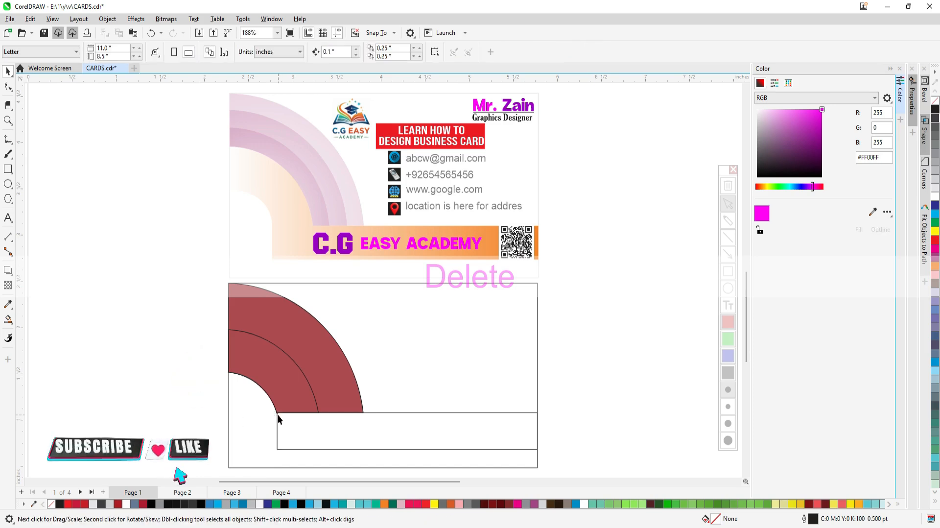
- Move the larger arc's lower inner node up onto the band's upper-left corner
{"action": "key", "text": "z"}
{"action": "left_click_drag", "start_coordinate": [264, 398], "coordinate": [294, 427]}
{"action": "left_click", "coordinate": [8, 86]}
{"action": "left_click", "coordinate": [341, 274]}
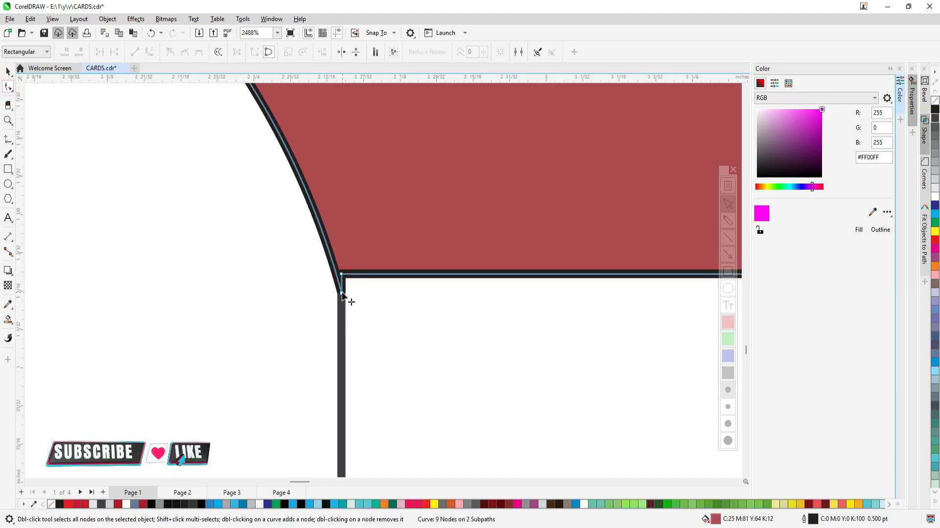
{"action": "left_click_drag", "start_coordinate": [342, 294], "coordinate": [342, 274]}
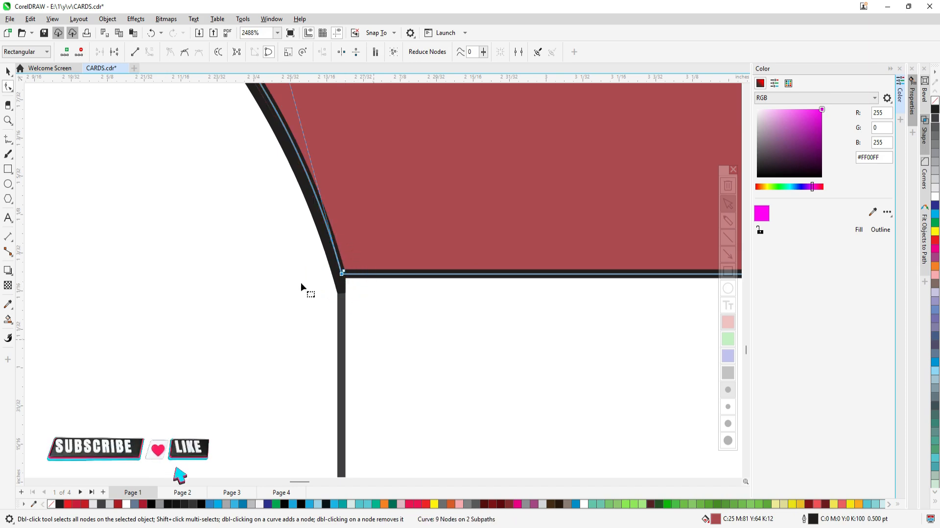
{"action": "left_click", "coordinate": [9, 71]}
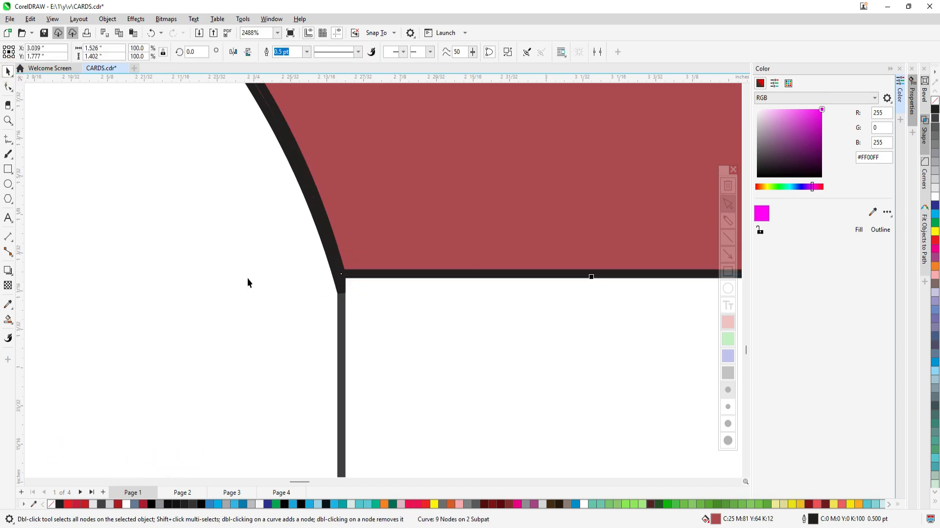
{"action": "key", "text": "F2"}
{"action": "key", "text": "F3"}
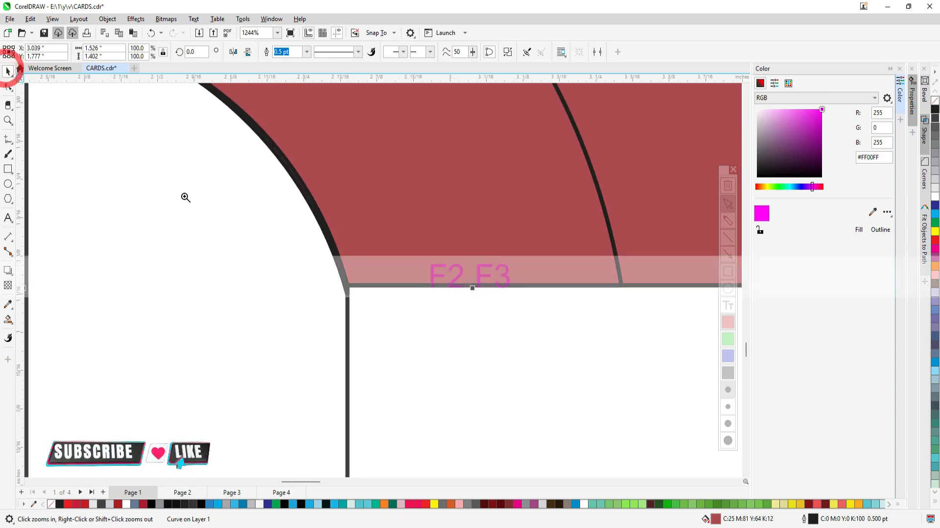
{"action": "key", "text": "F4"}
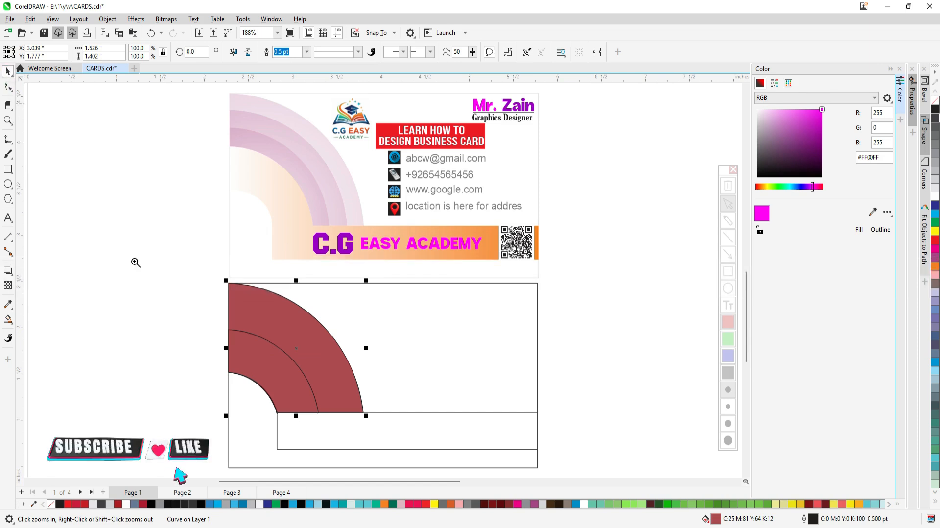
{"action": "left_click", "coordinate": [149, 330]}
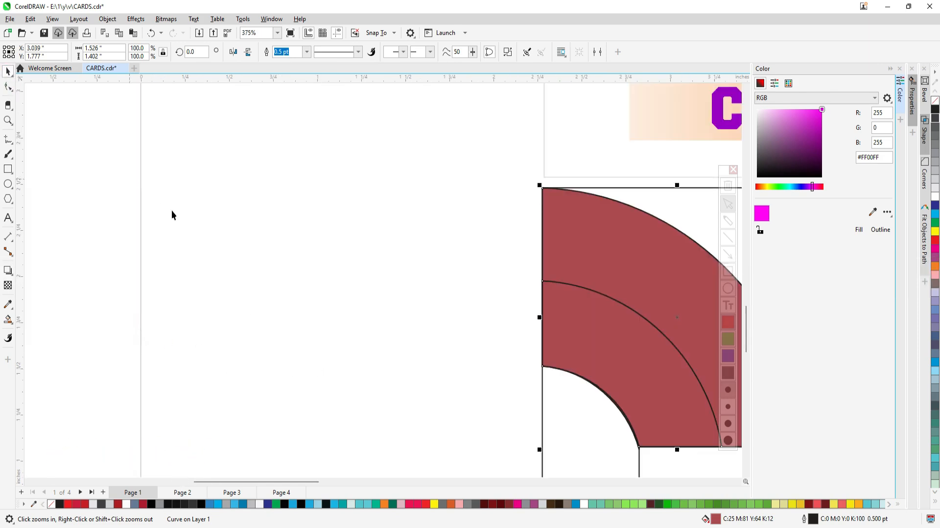
{"action": "key", "text": "F3"}
{"action": "key", "text": "F4"}
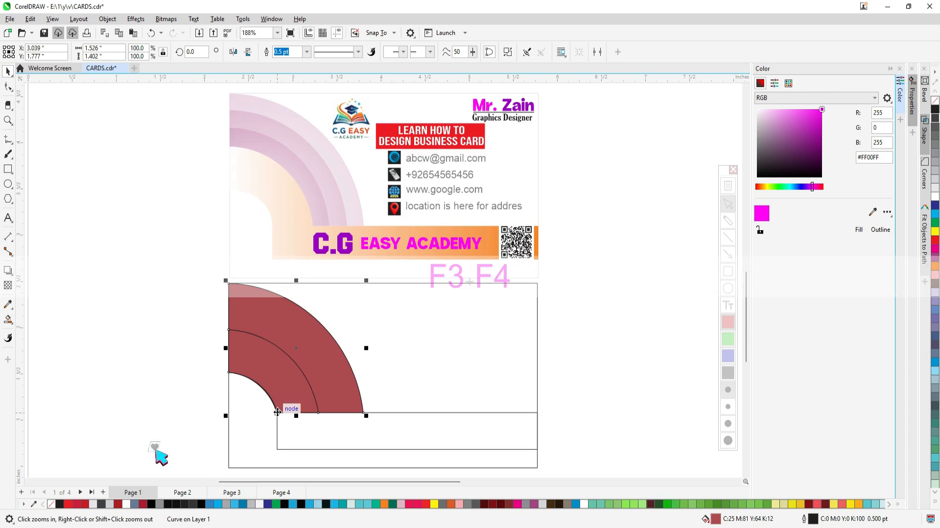
- Try moving the band together with the larger red arc to the right, and undo the move
{"action": "left_click", "coordinate": [281, 447]}
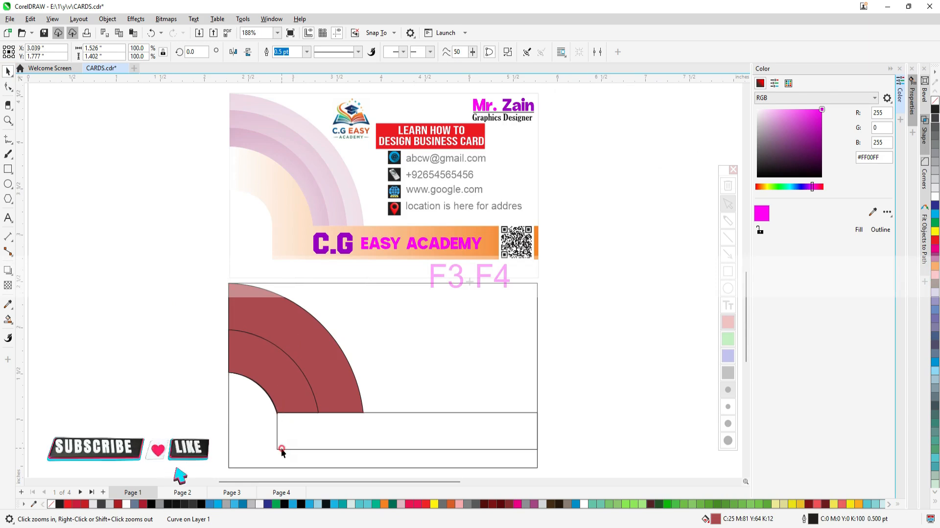
{"action": "left_click", "coordinate": [313, 448]}
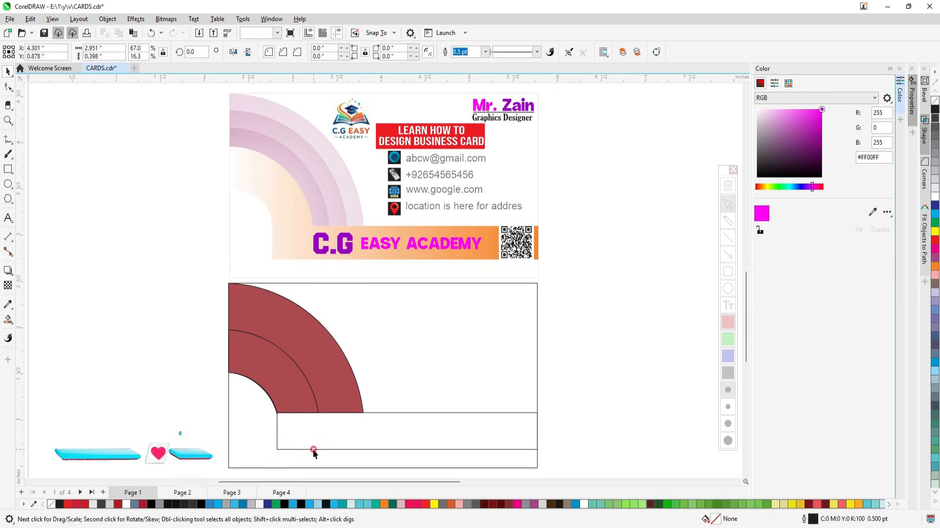
{"action": "left_click", "coordinate": [277, 381], "text": "shift"}
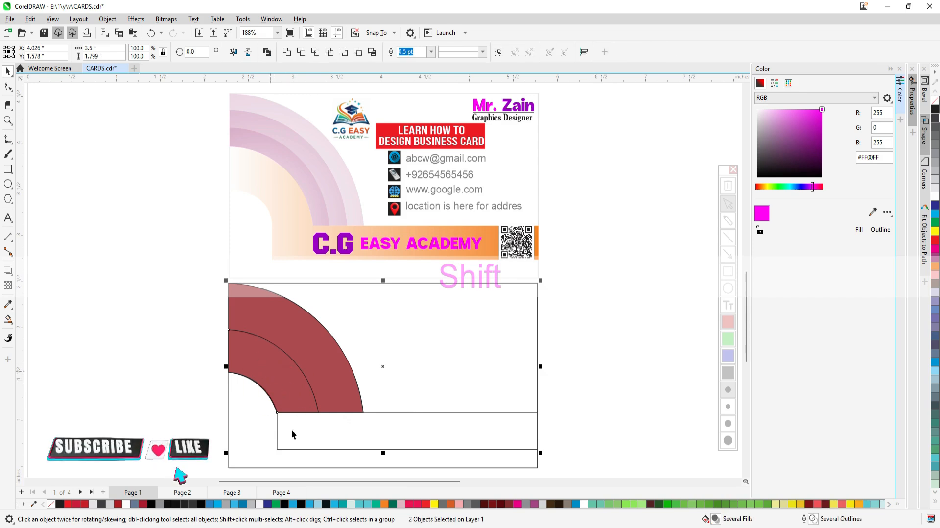
{"action": "left_click_drag", "start_coordinate": [289, 432], "coordinate": [458, 419]}
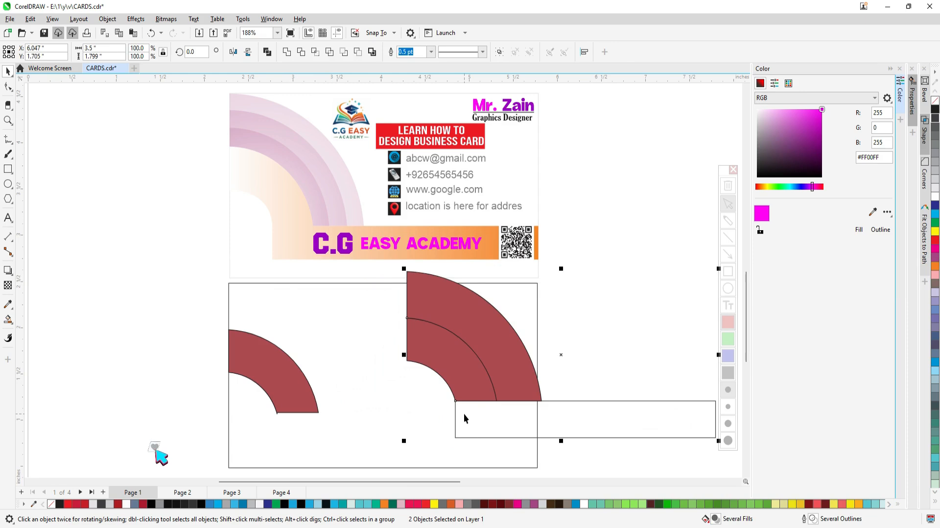
{"action": "key", "text": "ctrl"}
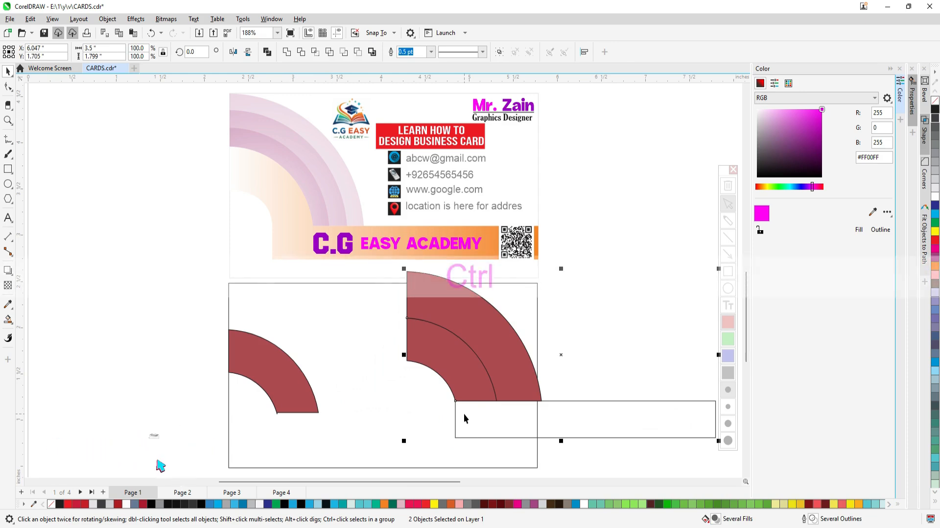
{"action": "key", "text": "ctrl+z"}
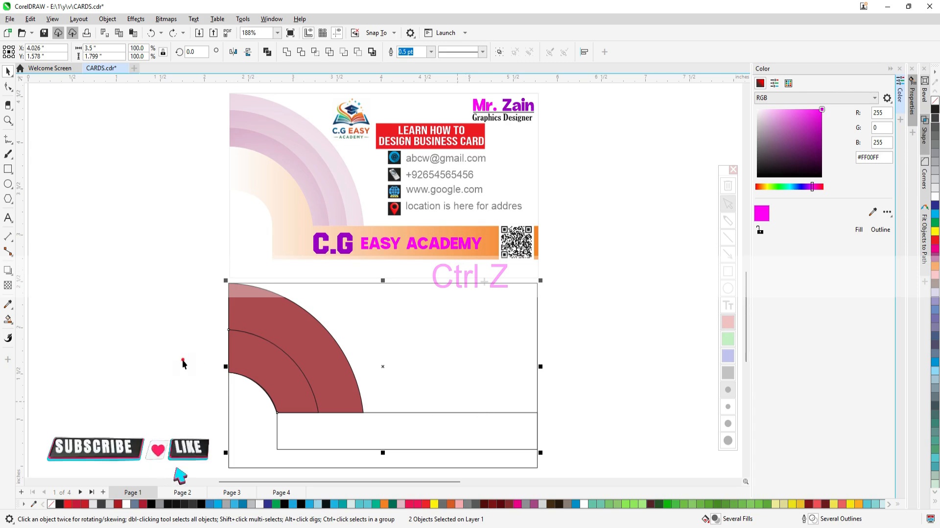
- Move the larger red arc away from the card and delete both red arcs, leaving only the frame and band
{"action": "left_click", "coordinate": [270, 379]}
{"action": "left_click_drag", "start_coordinate": [270, 378], "coordinate": [550, 374]}
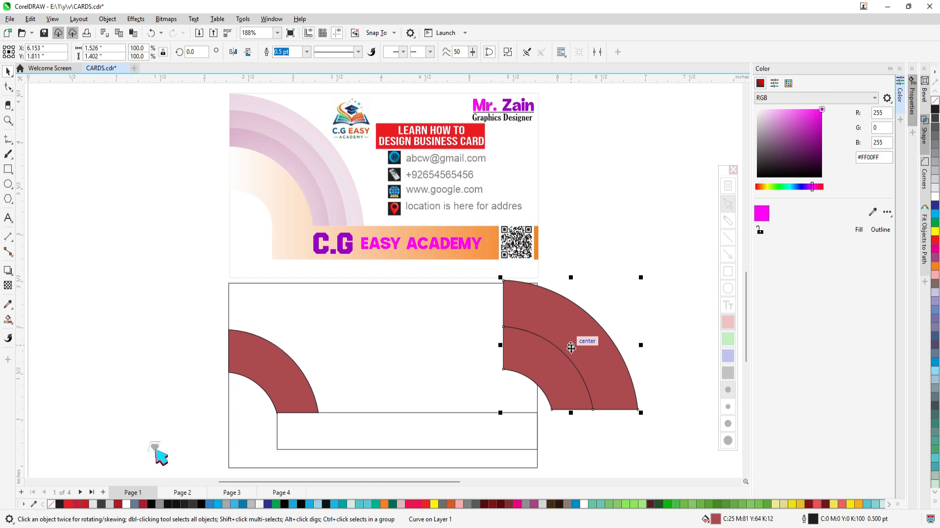
{"action": "key", "text": "Delete"}
{"action": "left_click", "coordinate": [282, 381]}
{"action": "key", "text": "Delete"}
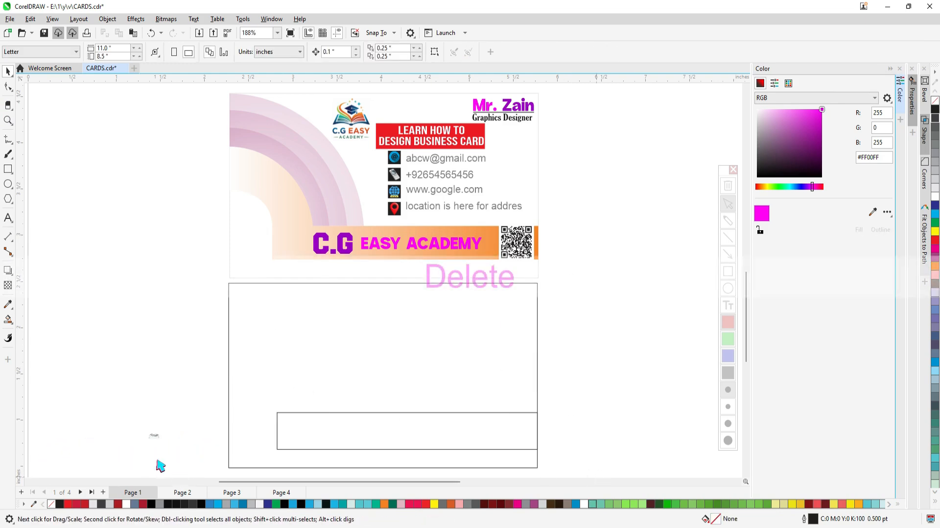
{"action": "left_click", "coordinate": [629, 527]}
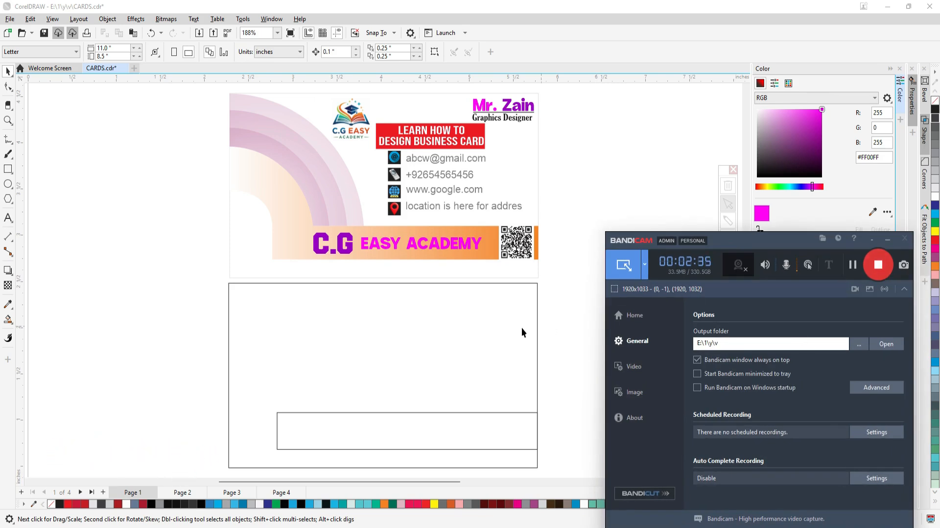
{"action": "left_click", "coordinate": [888, 240]}
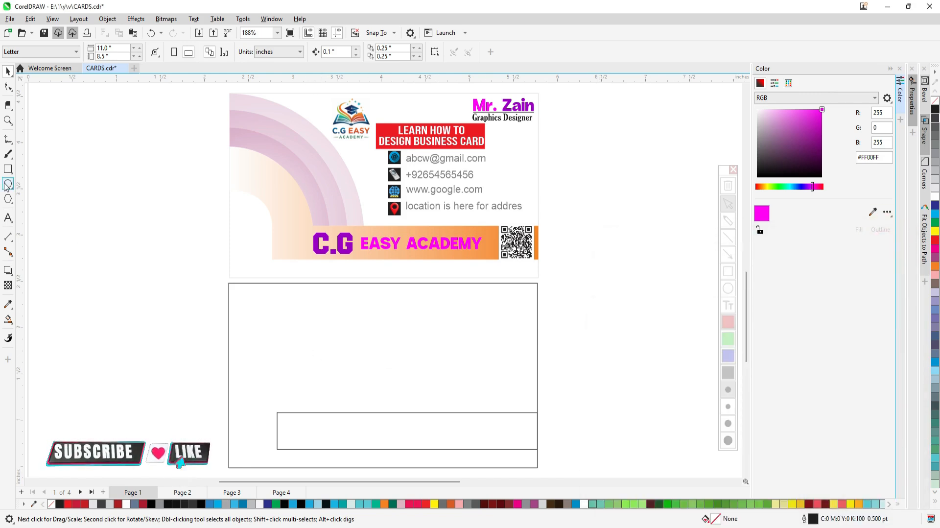
- Draw a circle about 1.27 inches in diameter and place its centre near the blank card's left edge, beside the footer band
{"action": "left_click", "coordinate": [7, 185]}
{"action": "left_click_drag", "start_coordinate": [193, 356], "coordinate": [309, 476]}
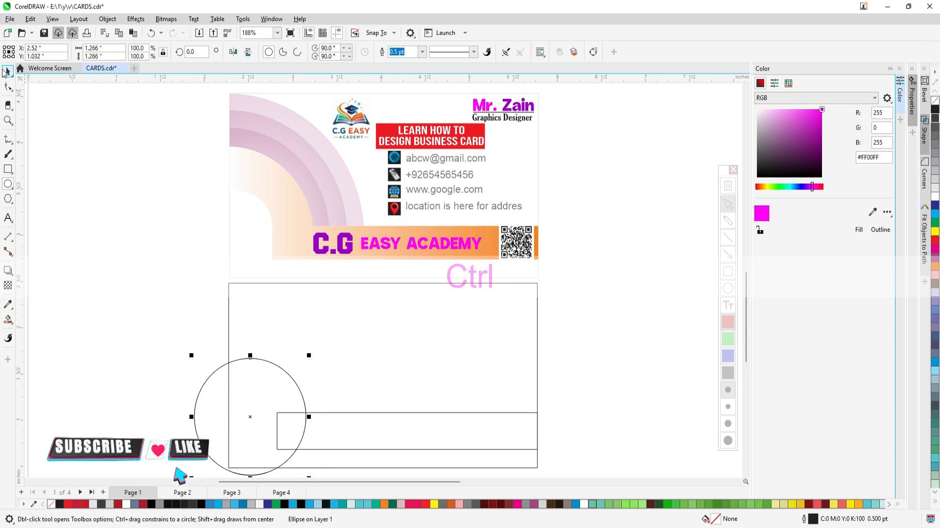
{"action": "left_click", "coordinate": [6, 72]}
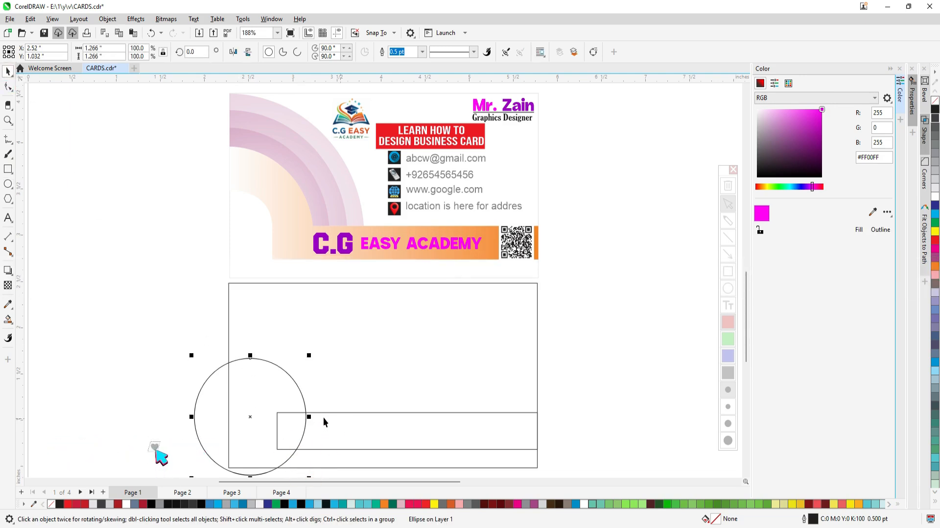
{"action": "left_click_drag", "start_coordinate": [251, 417], "coordinate": [227, 419]}
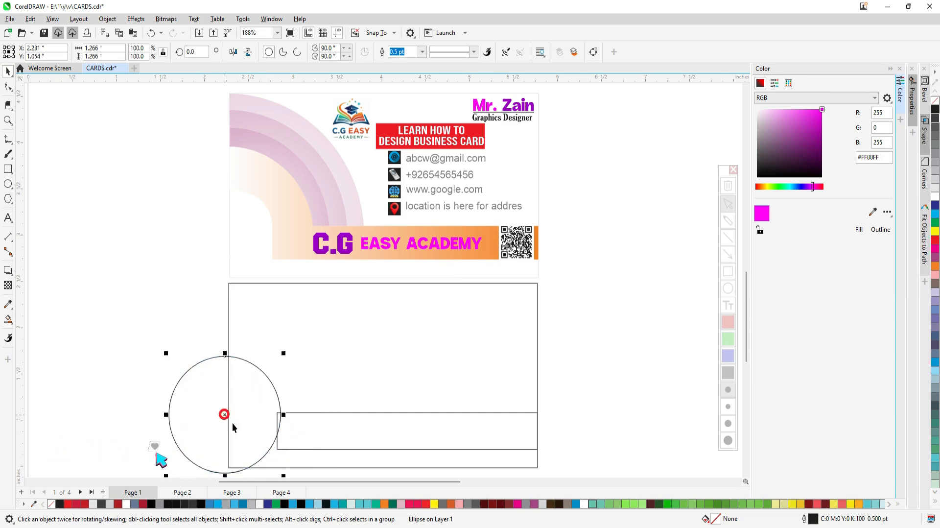
- Align the circle's vertical centre with the footer band and shift it slightly left so its edge crosses the band's upper-left corner
{"action": "left_click", "coordinate": [320, 412], "text": "shift"}
{"action": "key", "text": "e"}
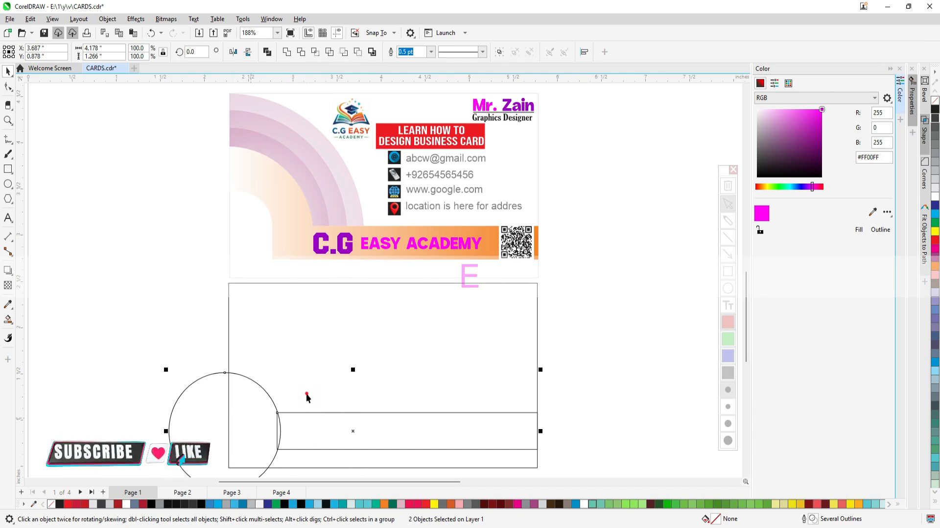
{"action": "key", "text": "z"}
{"action": "left_click_drag", "start_coordinate": [266, 411], "coordinate": [292, 429]}
{"action": "left_click", "coordinate": [8, 72]}
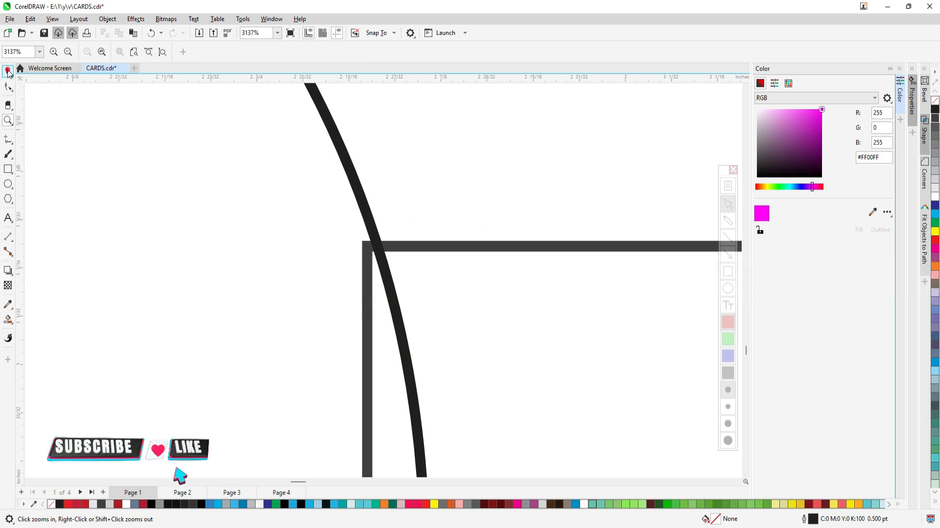
{"action": "left_click", "coordinate": [382, 260]}
{"action": "left_click_drag", "start_coordinate": [382, 264], "coordinate": [373, 265]}
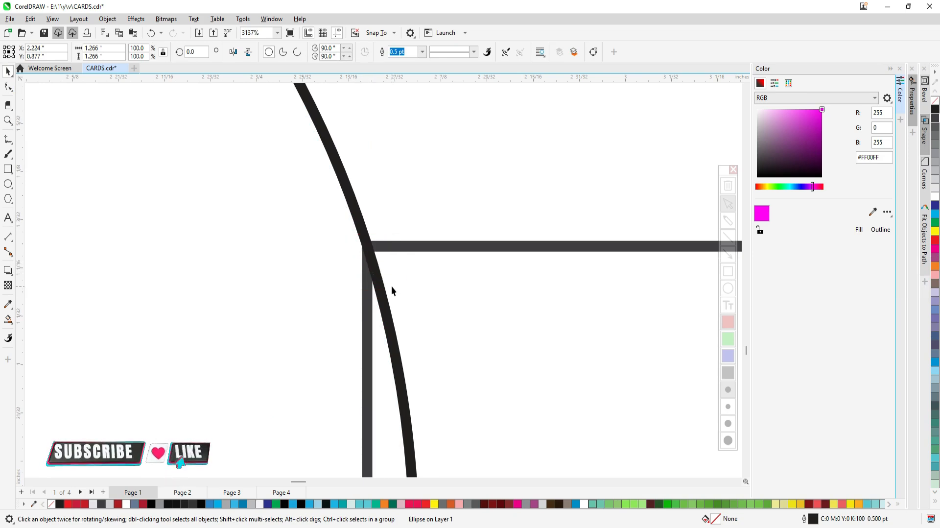
{"action": "key", "text": "F3"}
{"action": "key", "text": "F4"}
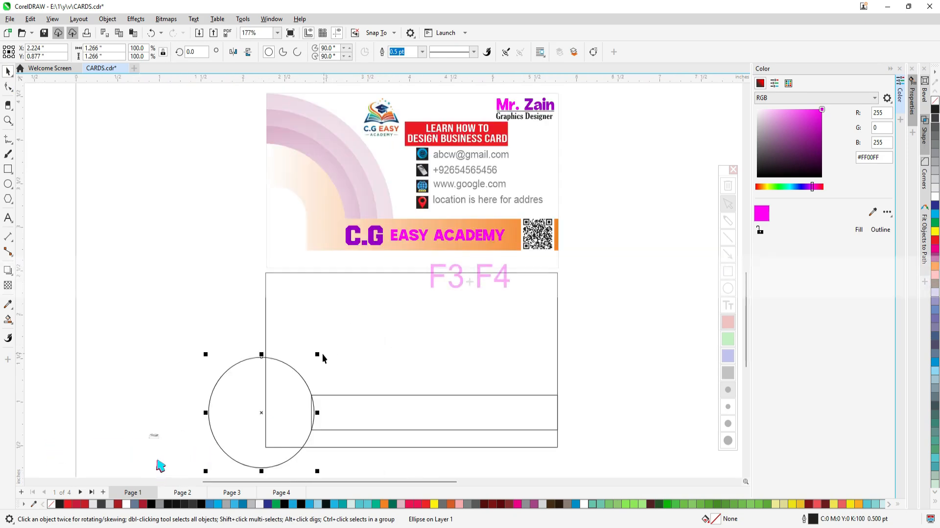
- Make two larger concentric copies of the circle, about 2.17 and 3.2 inches across, the largest reaching the card's top edge
{"action": "left_click_drag", "start_coordinate": [318, 355], "coordinate": [383, 315]}
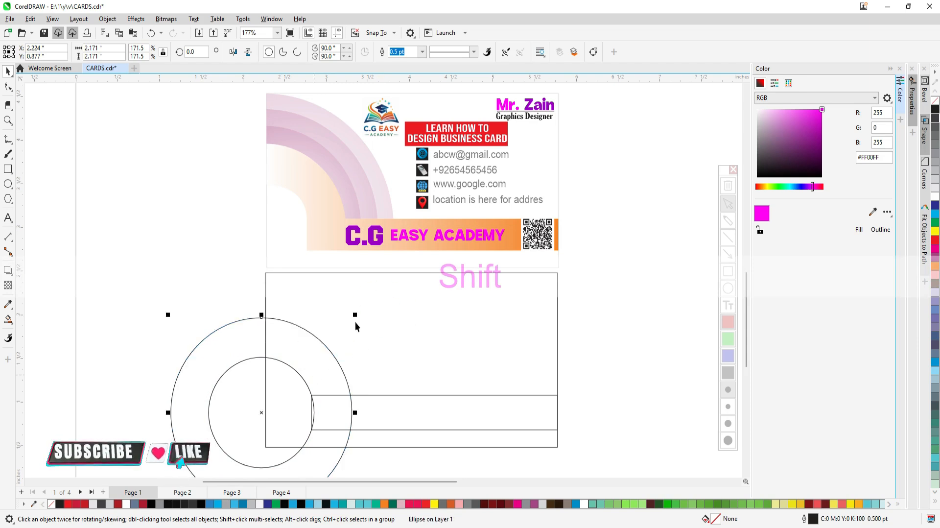
{"action": "left_click_drag", "start_coordinate": [382, 297], "coordinate": [410, 273]}
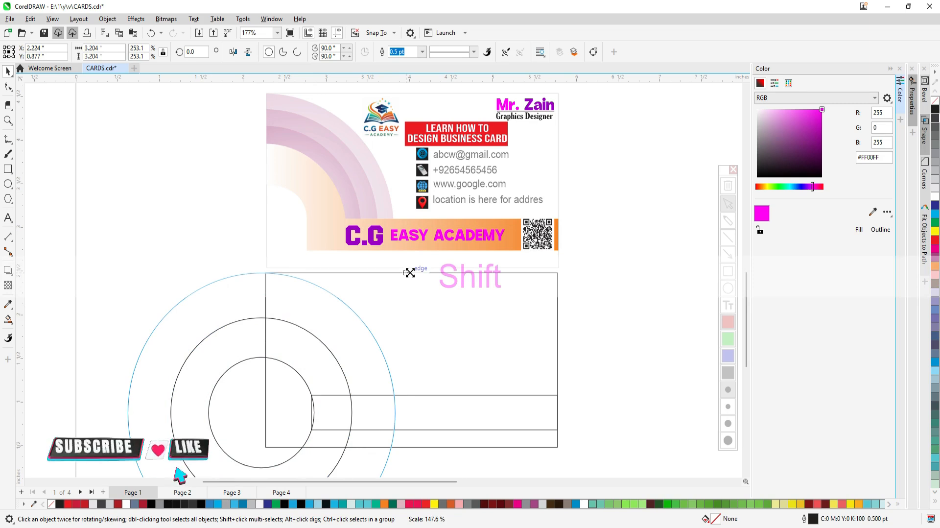
{"action": "left_click_drag", "start_coordinate": [410, 275], "coordinate": [416, 279]}
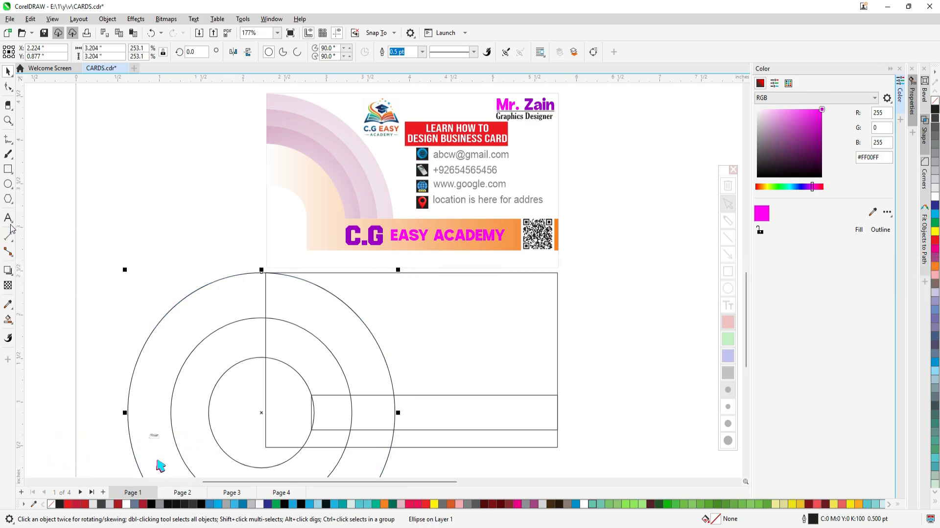
- Smart-fill the two ring sections lying inside the card above the footer band with the dark red colour
{"action": "left_click", "coordinate": [8, 319]}
{"action": "left_click", "coordinate": [314, 321]}
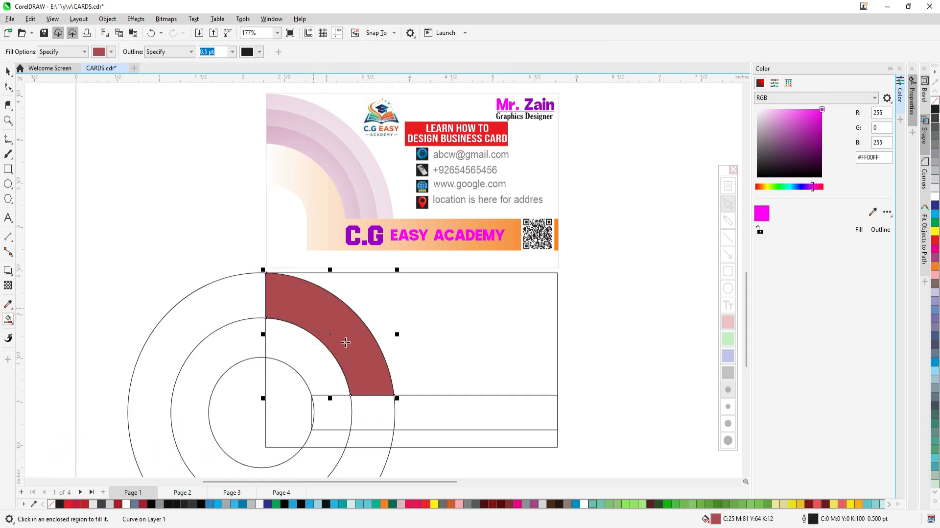
{"action": "left_click", "coordinate": [319, 370]}
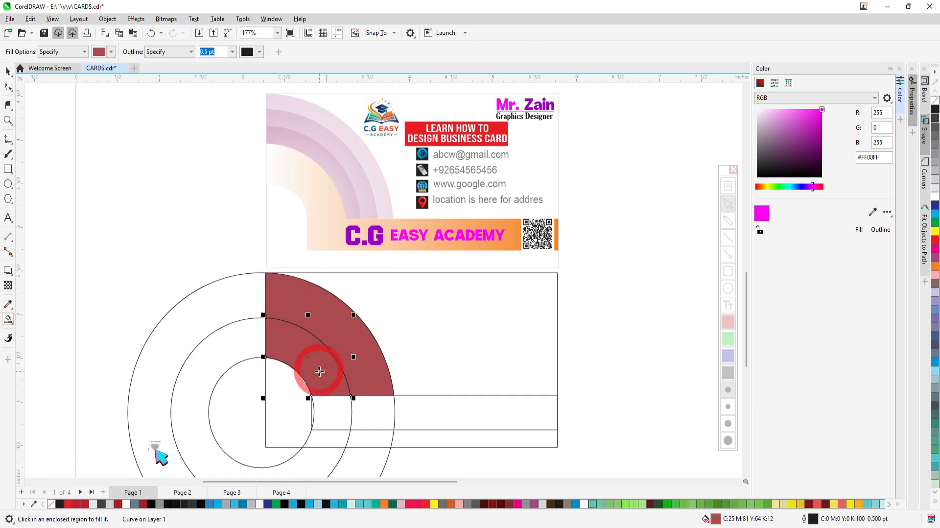
{"action": "left_click", "coordinate": [7, 71]}
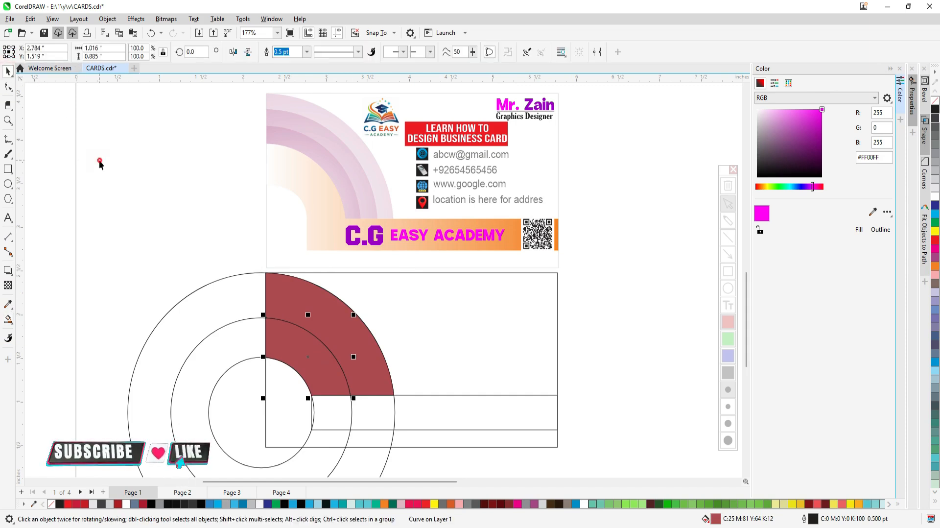
- Try moving the two red arcs off the circles to the right, and undo both moves
{"action": "left_click_drag", "start_coordinate": [330, 326], "coordinate": [429, 334]}
{"action": "left_click_drag", "start_coordinate": [319, 360], "coordinate": [393, 337]}
{"action": "key", "text": "ctrl+z"}
{"action": "key", "text": "ctrl+z"}
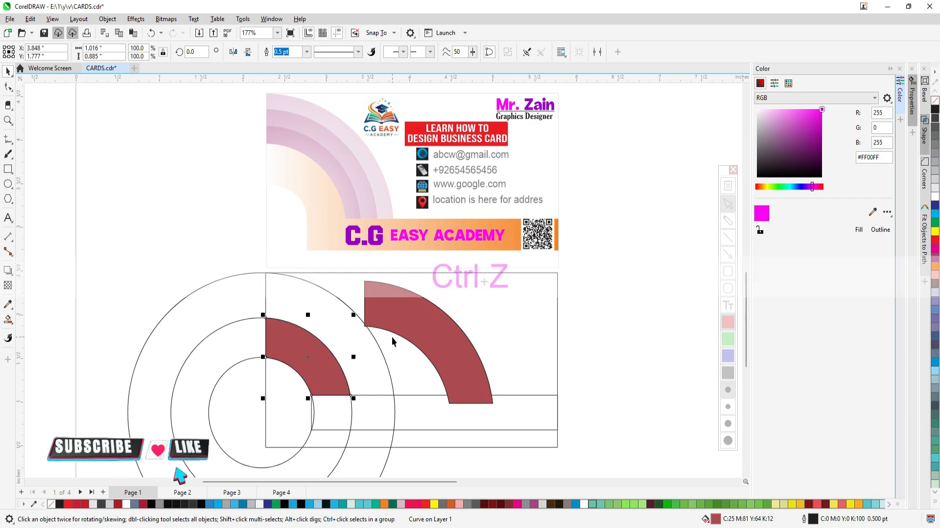
- Delete the three concentric construction circles, leaving the two red arcs, the band and the card frame
{"action": "left_click", "coordinate": [223, 268]}
{"action": "left_click_drag", "start_coordinate": [196, 254], "coordinate": [229, 390]}
{"action": "key", "text": "Delete"}
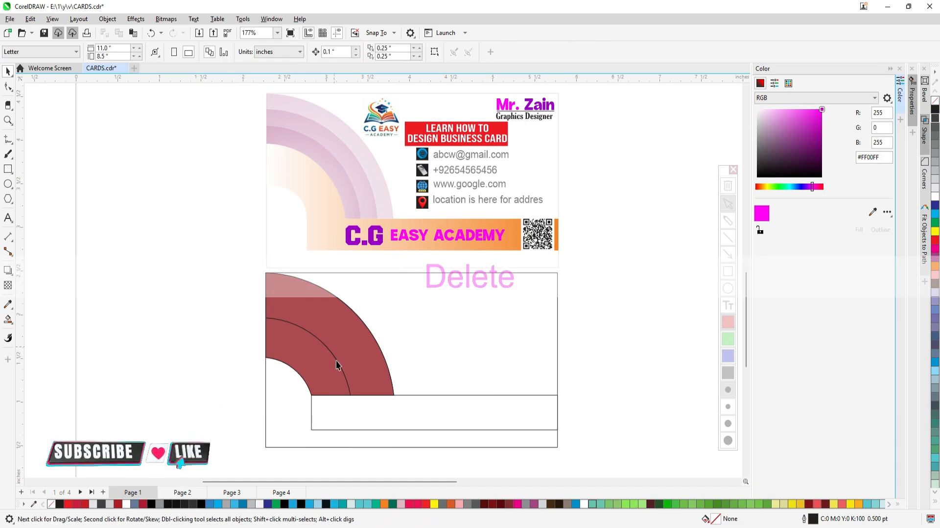
- Weld the smaller arc and the footer band into one shape and fill it with C0 M100 Y52 K0
{"action": "left_click", "coordinate": [312, 375]}
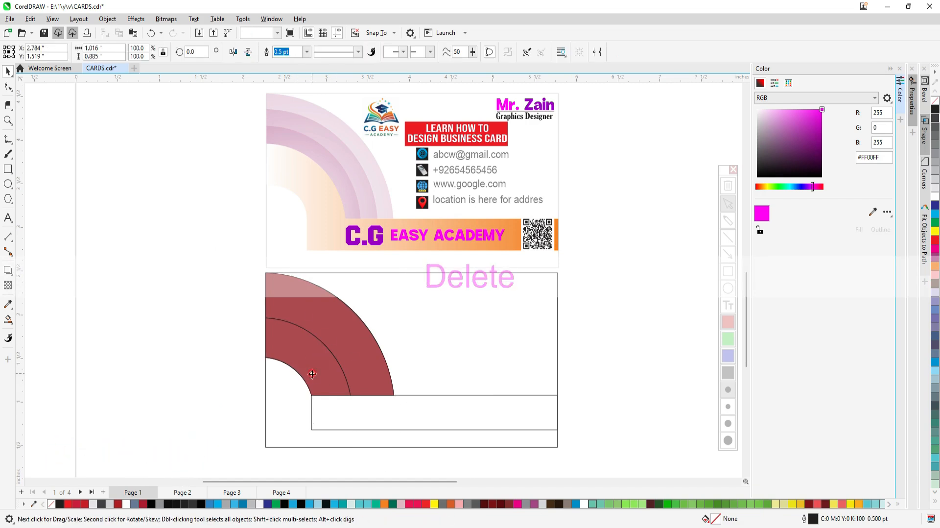
{"action": "left_click", "coordinate": [440, 395], "text": "shift"}
{"action": "left_click_drag", "start_coordinate": [349, 392], "coordinate": [537, 391]}
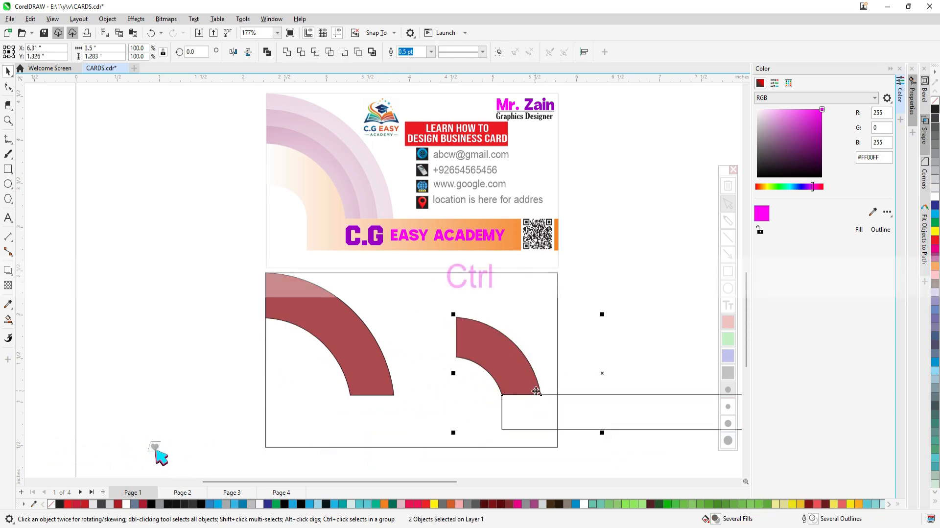
{"action": "key", "text": "ctrl+z"}
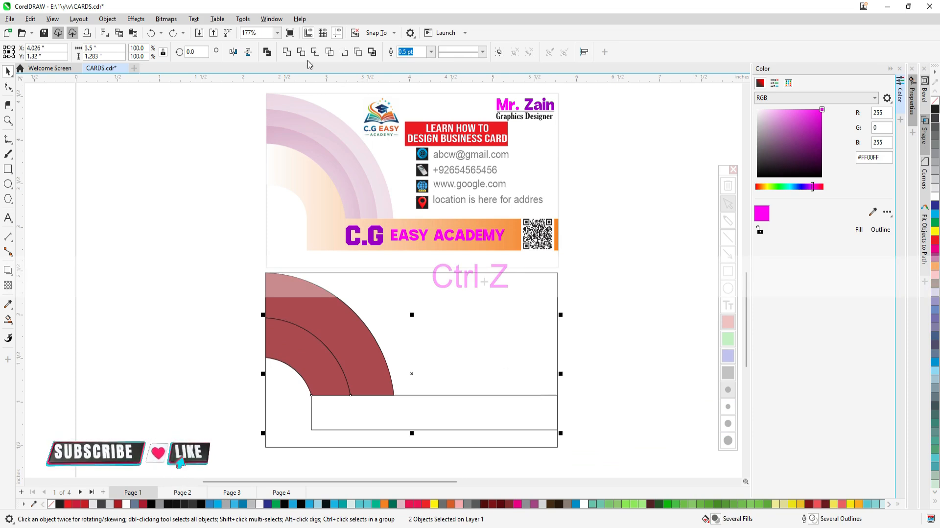
{"action": "left_click", "coordinate": [287, 53]}
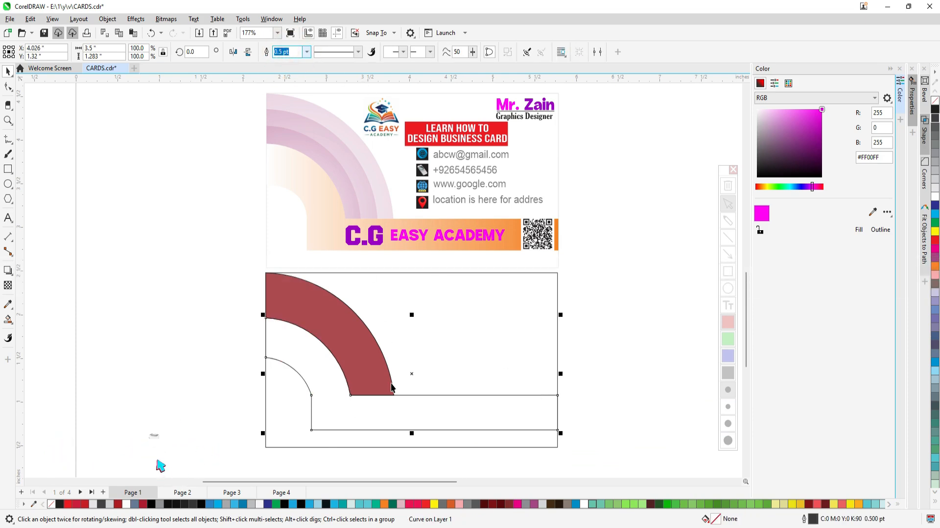
{"action": "left_click", "coordinate": [418, 504]}
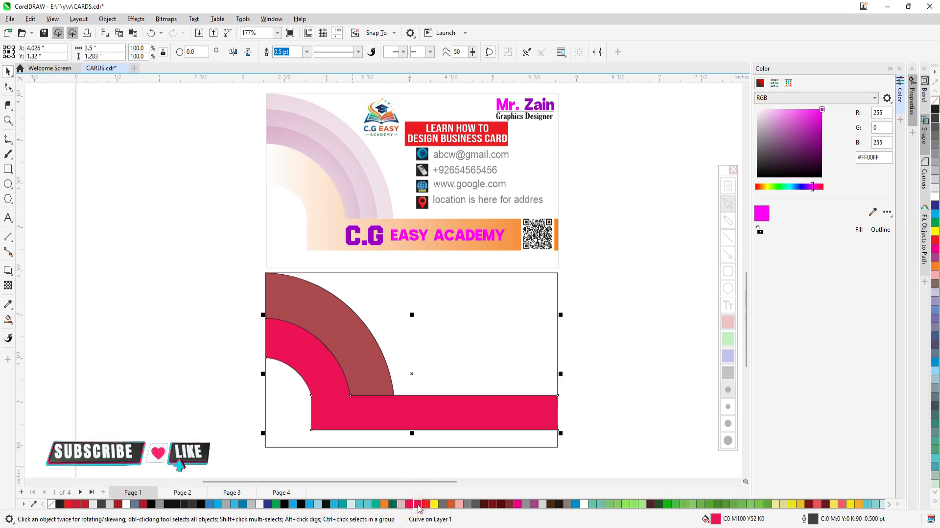
- Apply an elliptical fountain fill to the larger arc with the Interactive Fill tool
{"action": "left_click", "coordinate": [356, 361]}
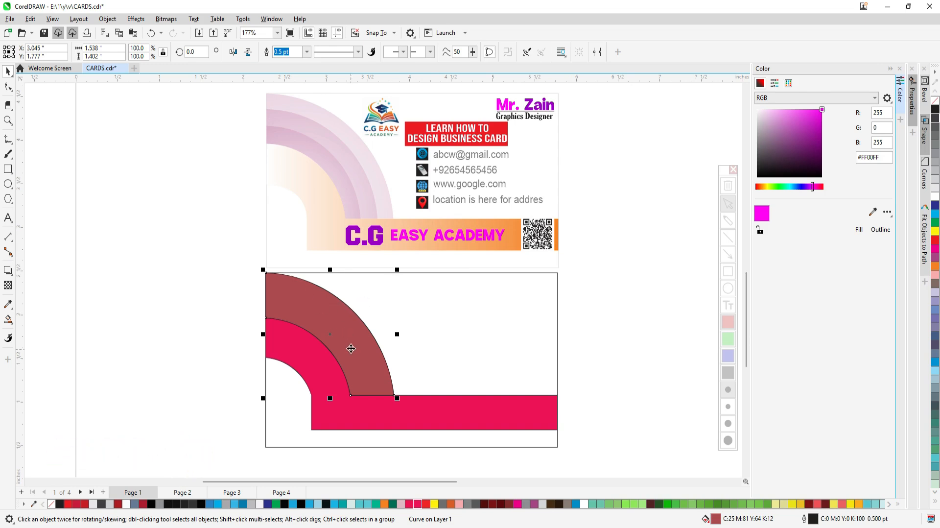
{"action": "left_click", "coordinate": [13, 319]}
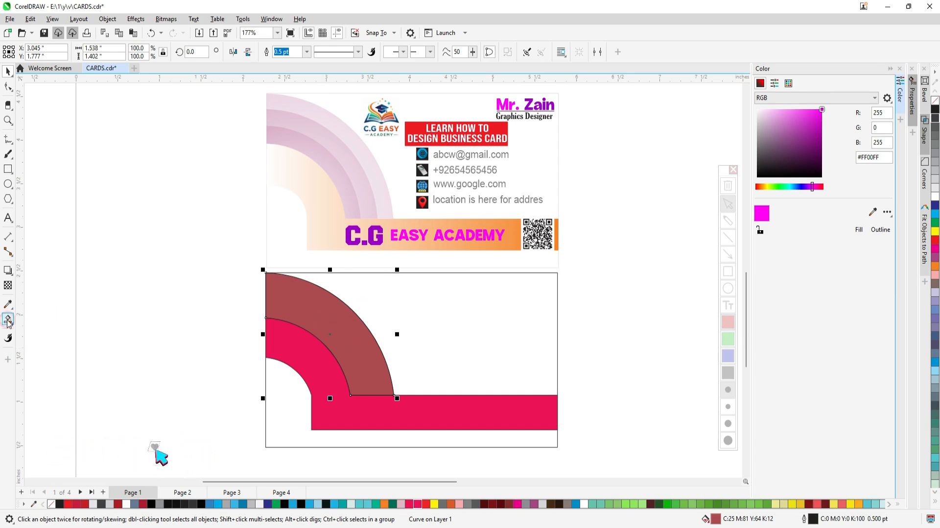
{"action": "left_click", "coordinate": [48, 319]}
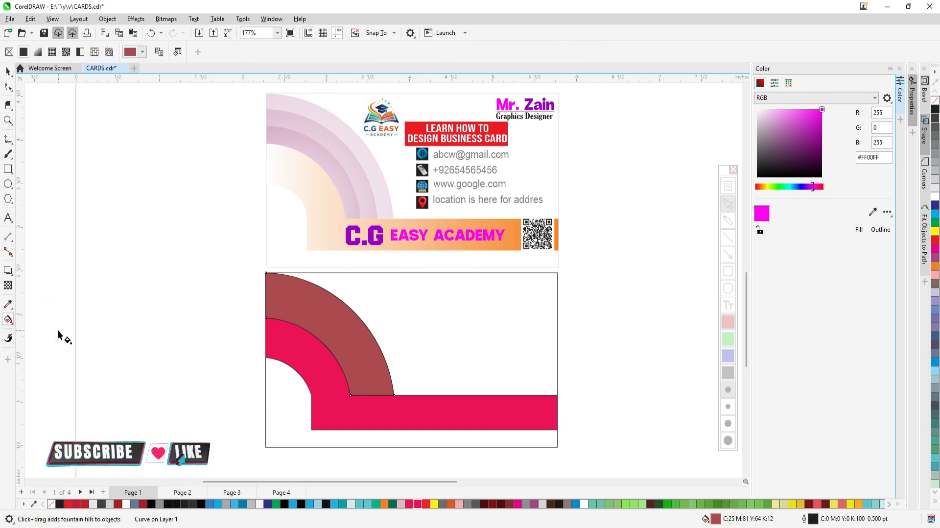
{"action": "left_click", "coordinate": [38, 52]}
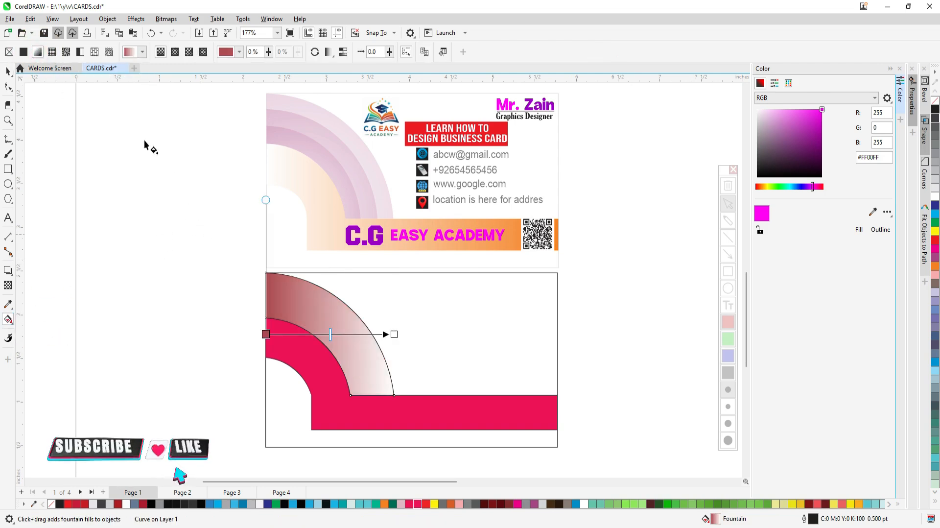
{"action": "left_click", "coordinate": [174, 52]}
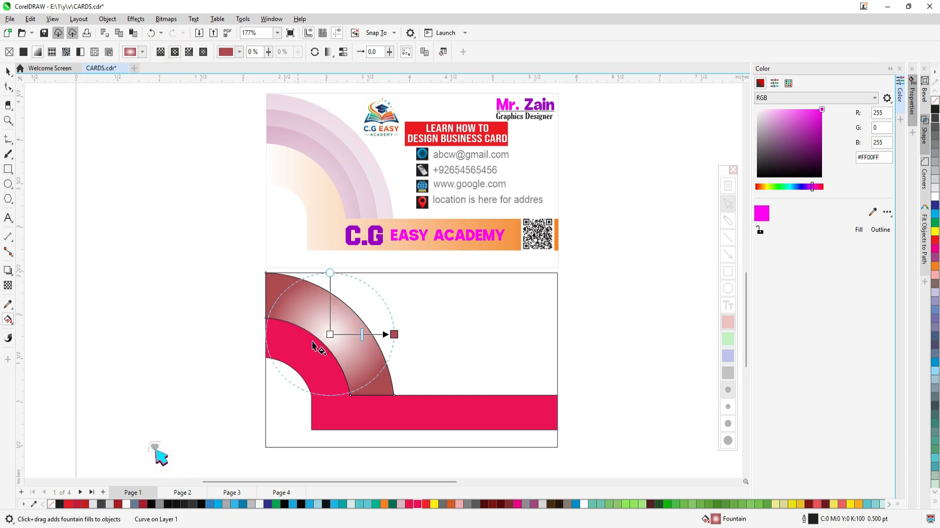
- Move the fountain fill's centre to the arcs' inner curve near the band and point its outer end diagonally beyond the larger arc
{"action": "left_click_drag", "start_coordinate": [331, 334], "coordinate": [295, 405]}
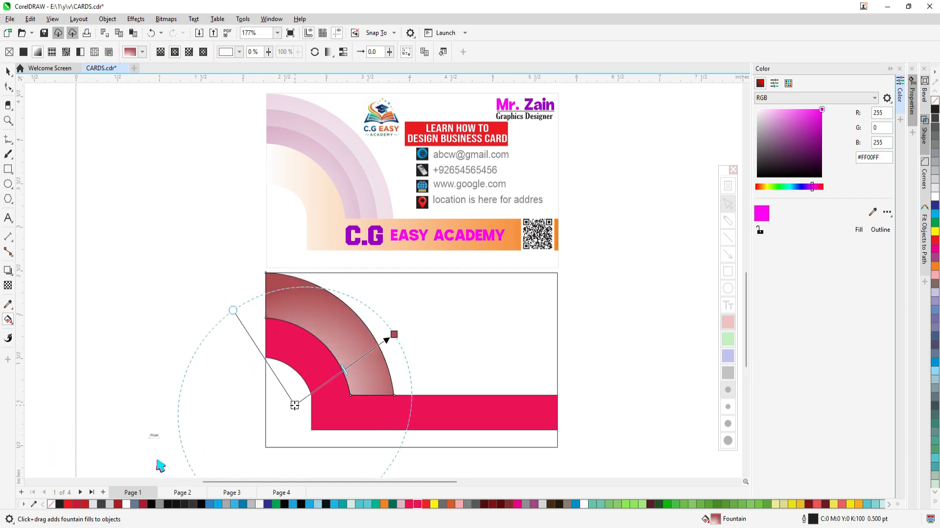
{"action": "left_click", "coordinate": [294, 405]}
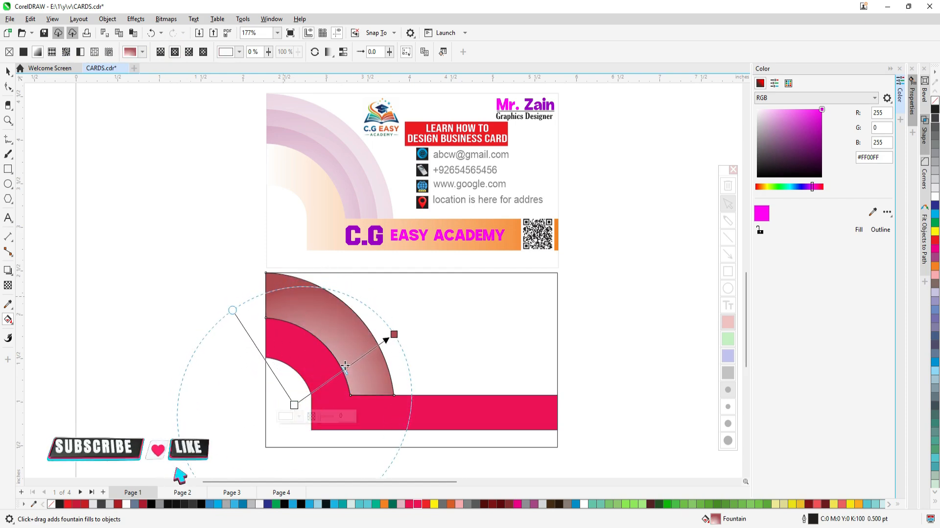
{"action": "left_click_drag", "start_coordinate": [395, 335], "coordinate": [365, 299]}
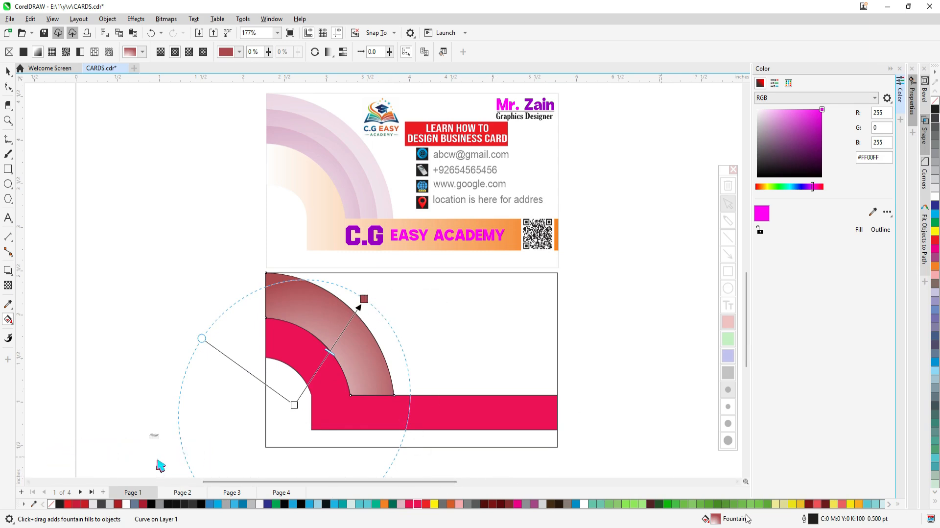
- Recolour the fountain fill's outer end, trying blue and settling on pink, and extend its outer handle slightly farther from the arc
{"action": "left_click", "coordinate": [898, 505]}
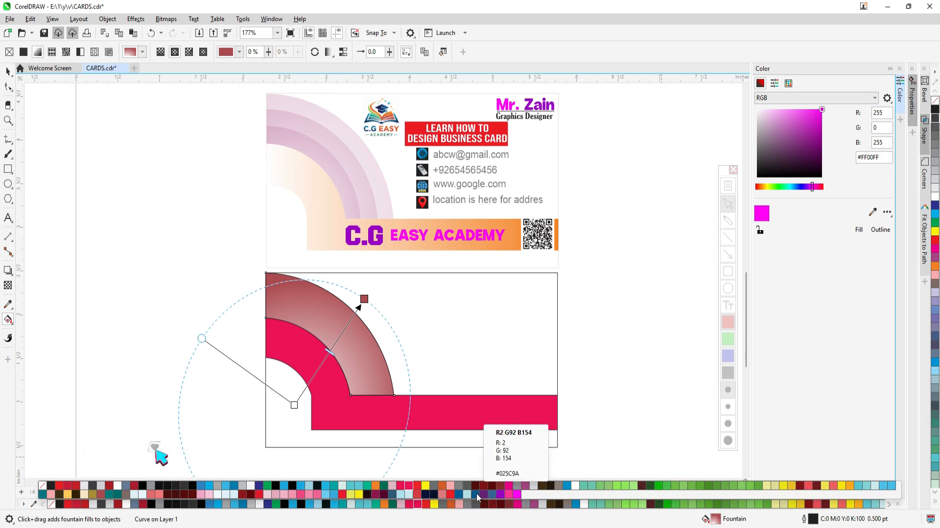
{"action": "left_click", "coordinate": [492, 499]}
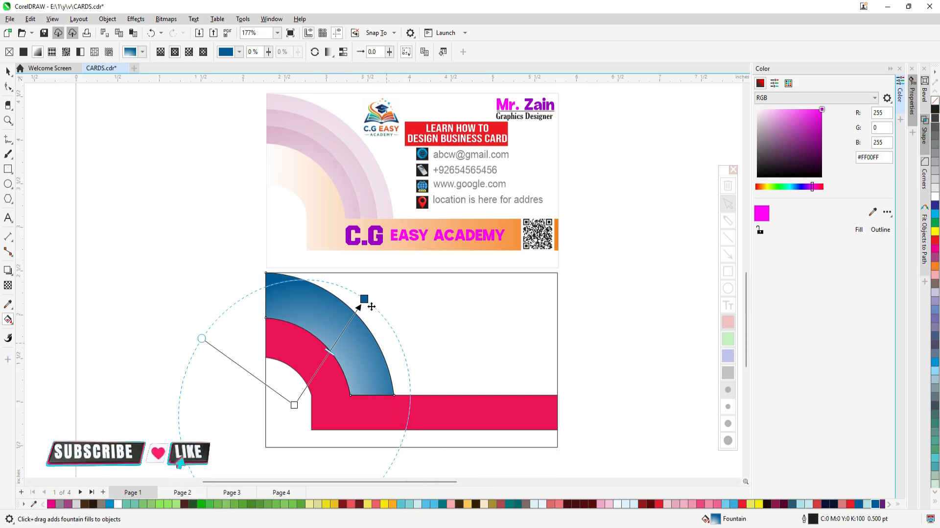
{"action": "left_click_drag", "start_coordinate": [363, 299], "coordinate": [369, 294]}
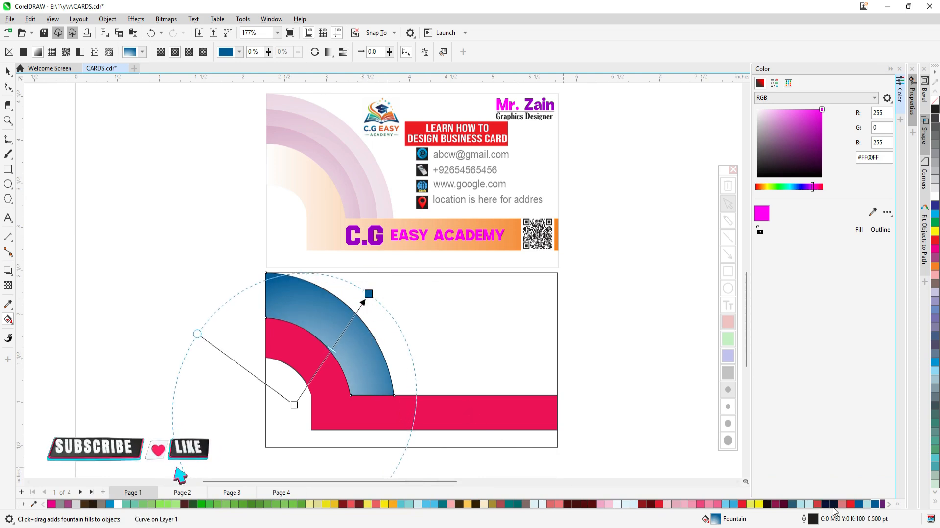
{"action": "left_click", "coordinate": [717, 504]}
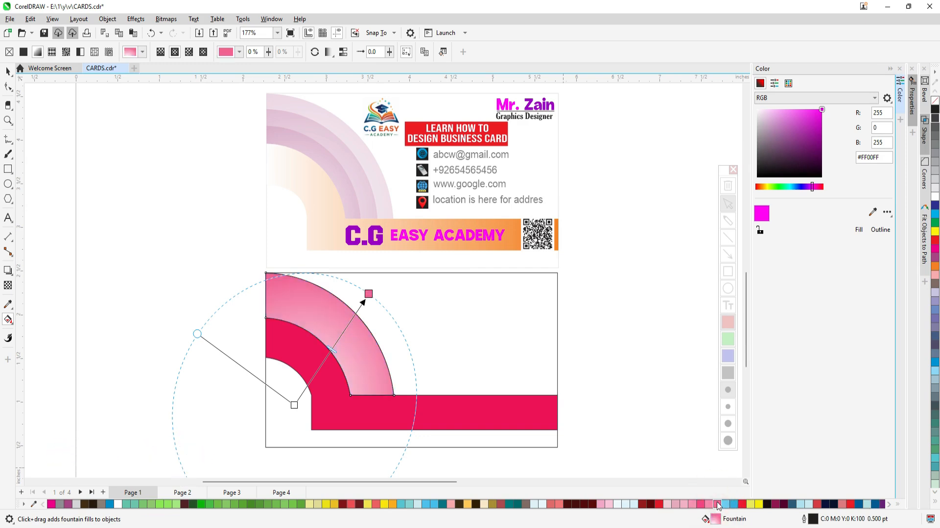
{"action": "left_click", "coordinate": [8, 71]}
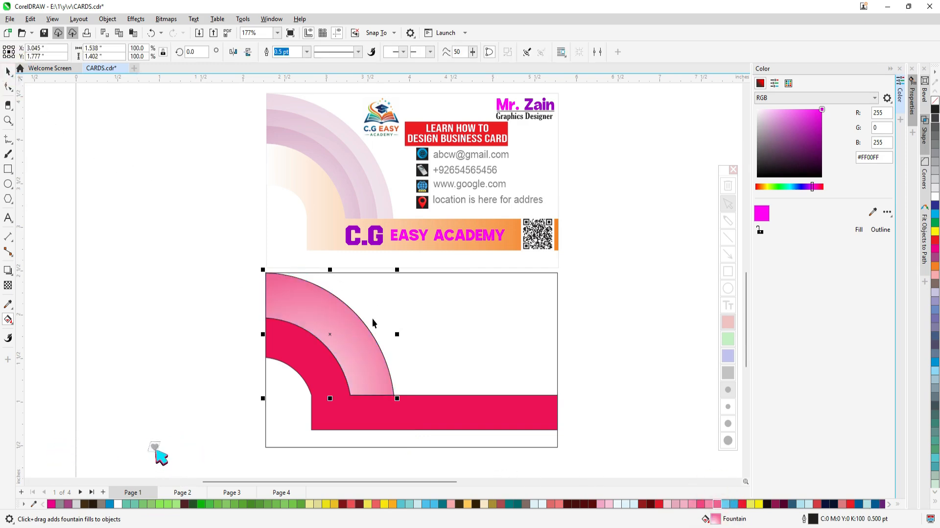
- Remove the larger arc's outline and make two smaller copies of it inside, at about 88% and 72% scale
{"action": "right_click", "coordinate": [935, 100]}
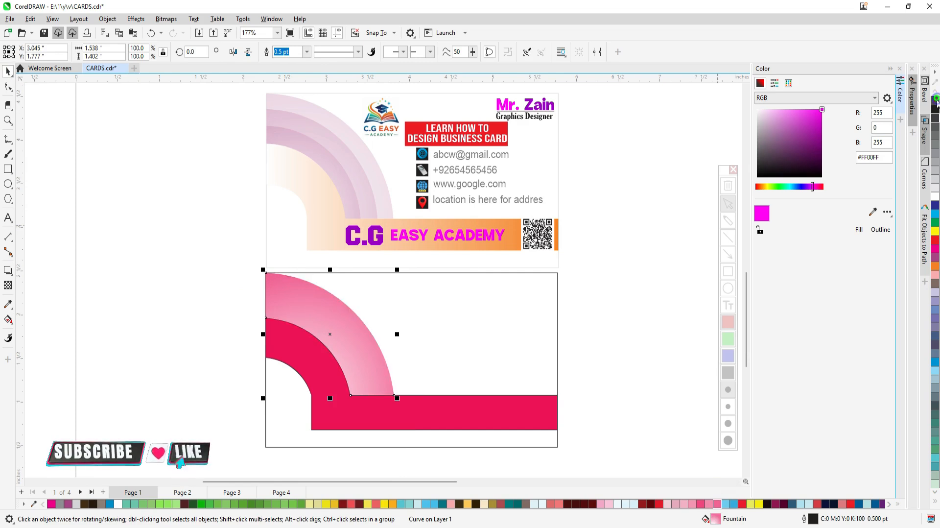
{"action": "left_click_drag", "start_coordinate": [397, 268], "coordinate": [369, 304]}
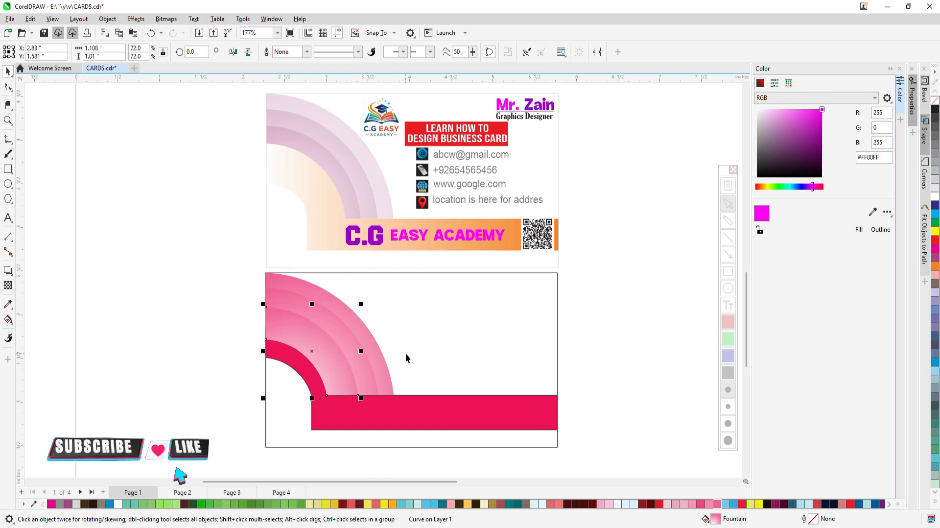
- Bring the combined arc-and-footer shape to the front of the pink arc copies
{"action": "left_click", "coordinate": [409, 414]}
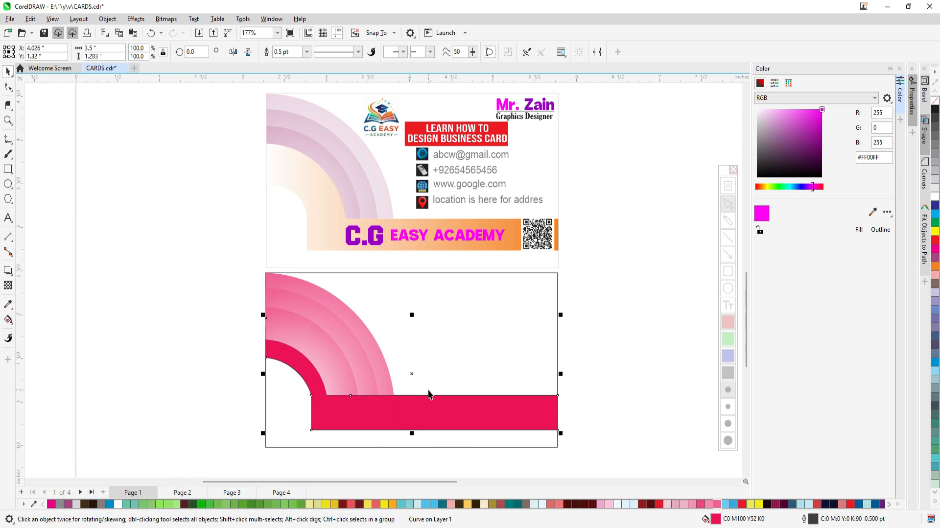
{"action": "key", "text": "shift+Page_Up"}
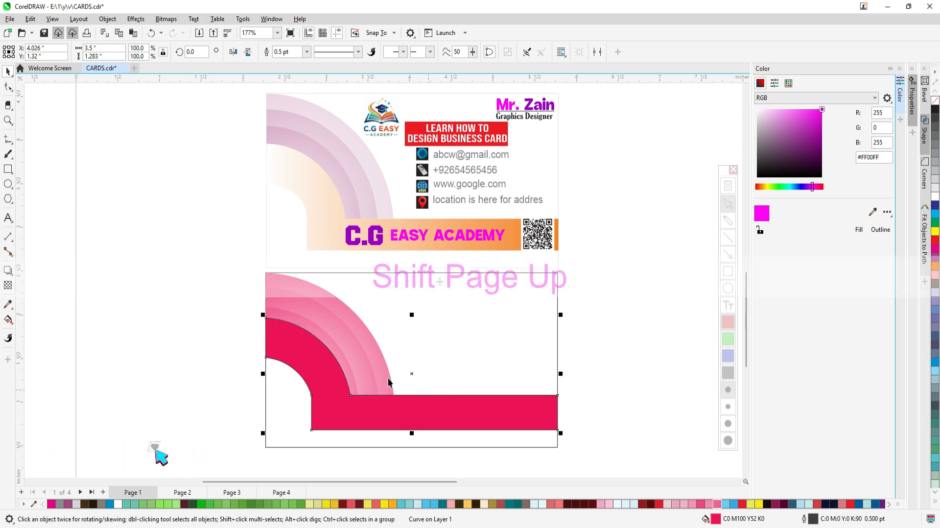
{"action": "left_click", "coordinate": [193, 322]}
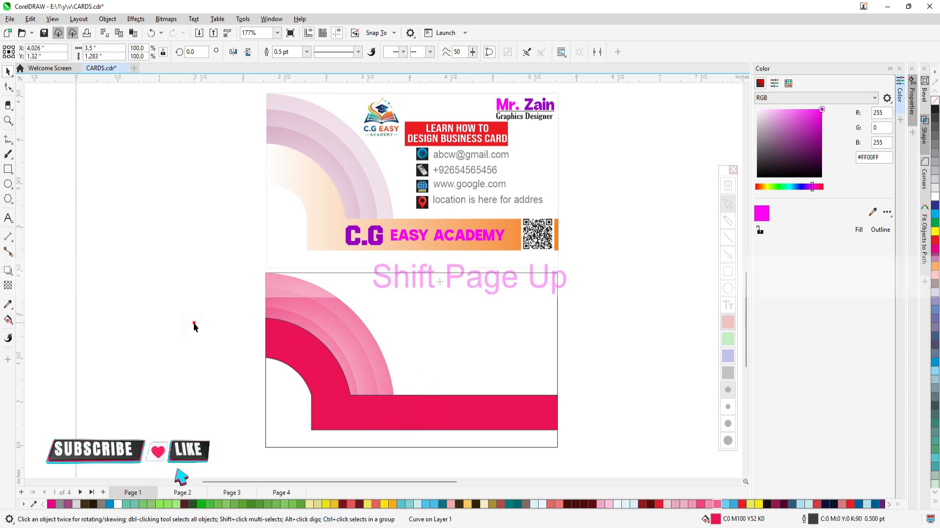
- Enlarge the two pink arc copies slightly to even out the rings, scaling the middle one to about 89.6%
{"action": "left_click", "coordinate": [331, 344]}
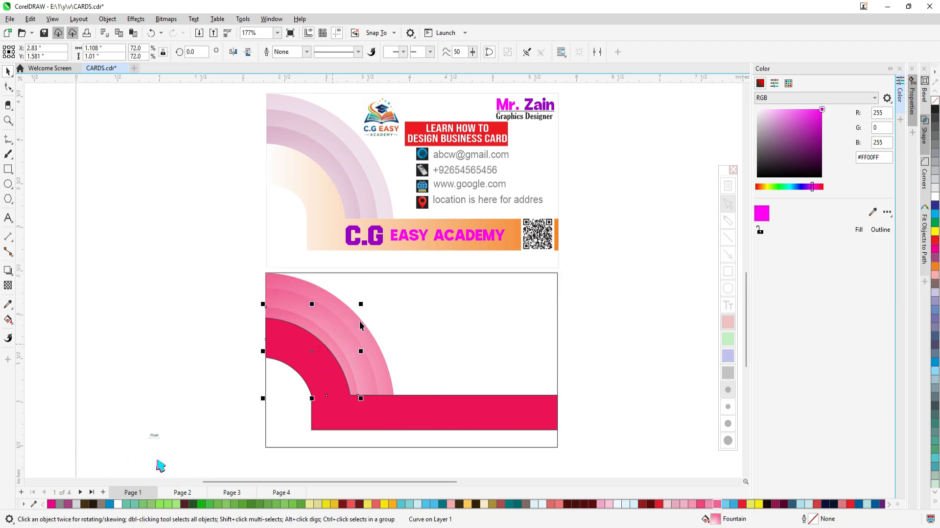
{"action": "left_click_drag", "start_coordinate": [366, 304], "coordinate": [375, 302]}
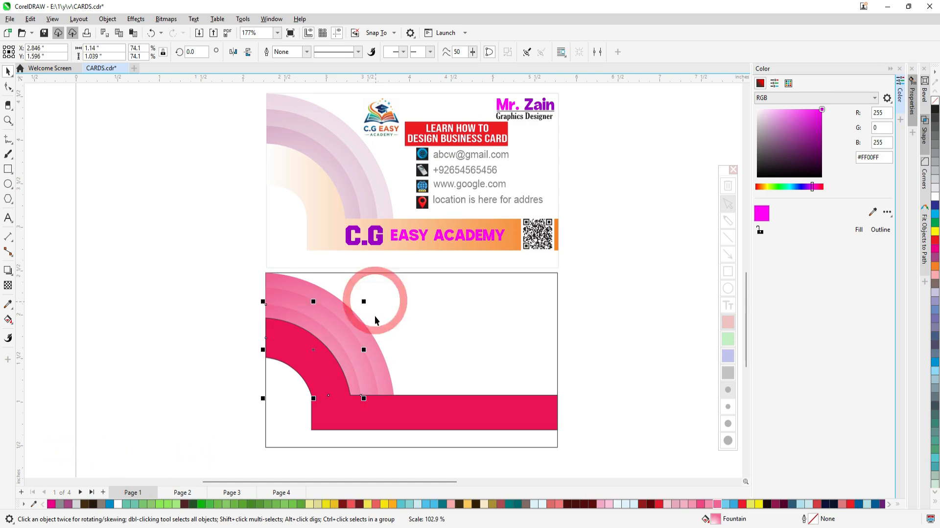
{"action": "left_click", "coordinate": [349, 338]}
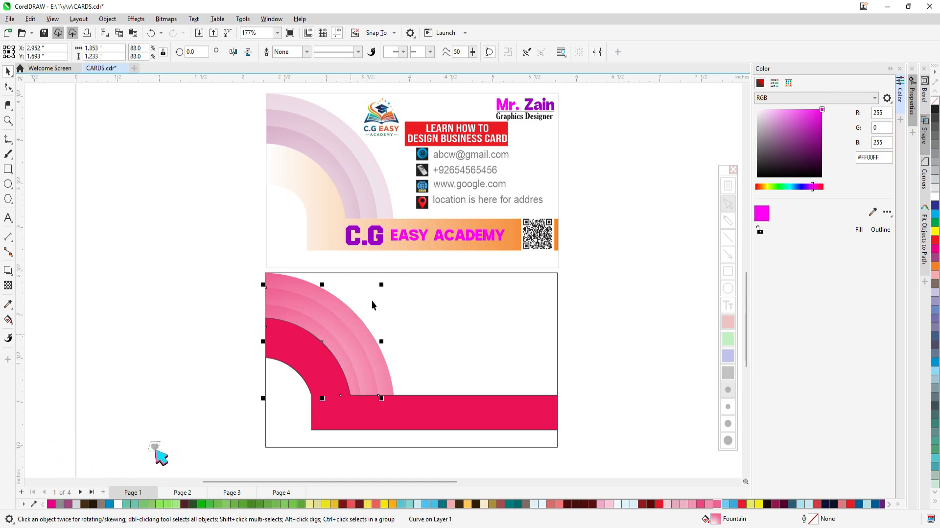
{"action": "left_click_drag", "start_coordinate": [383, 286], "coordinate": [388, 284]}
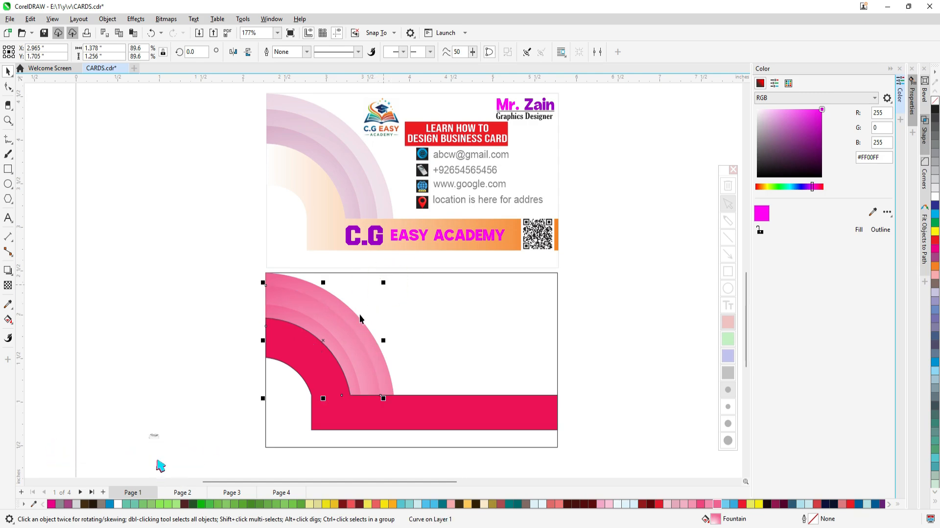
{"action": "left_click", "coordinate": [334, 348]}
{"action": "left_click_drag", "start_coordinate": [362, 303], "coordinate": [375, 298]}
- Group the three pink arcs and apply a uniform transparency of 50 to the group
{"action": "left_click_drag", "start_coordinate": [240, 260], "coordinate": [411, 421]}
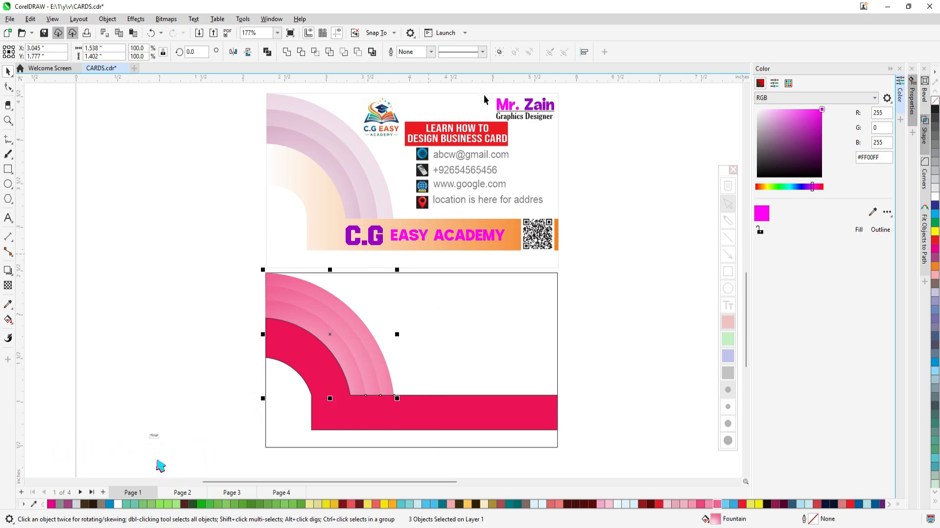
{"action": "left_click", "coordinate": [499, 53]}
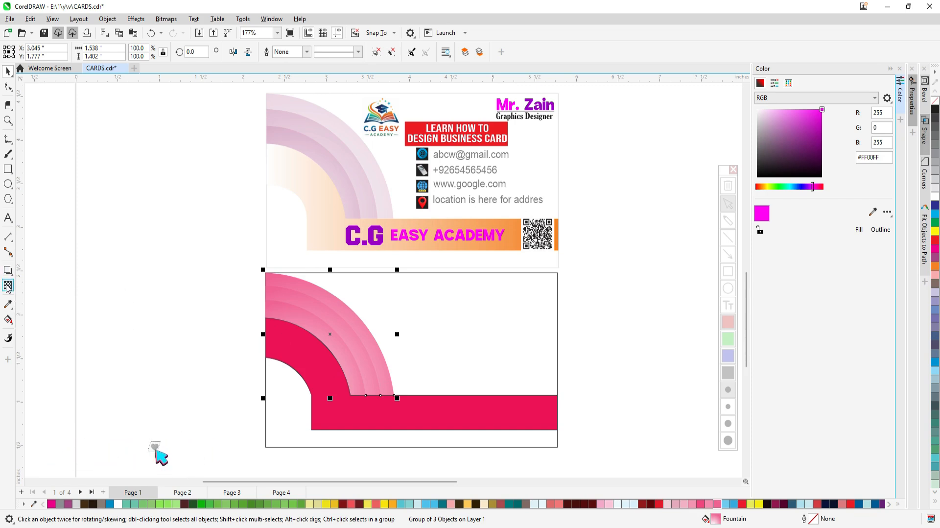
{"action": "left_click", "coordinate": [7, 286]}
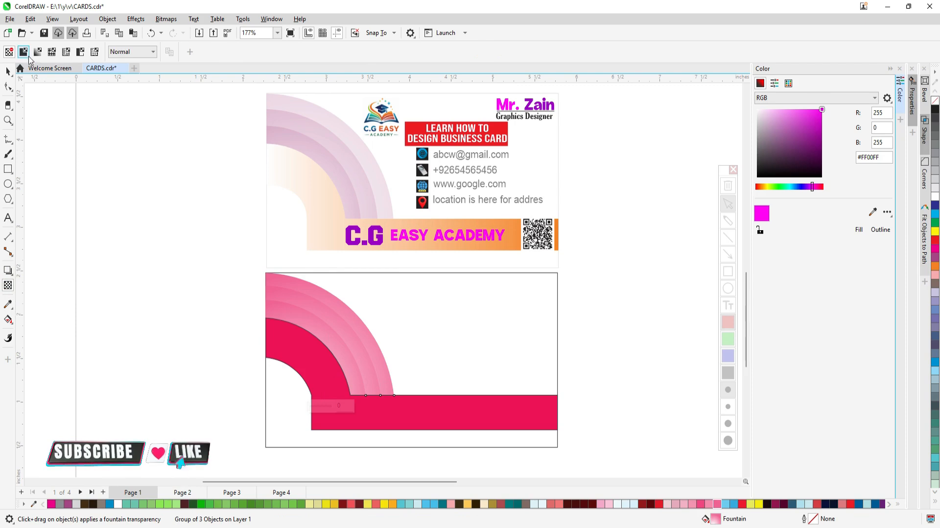
{"action": "left_click", "coordinate": [23, 52]}
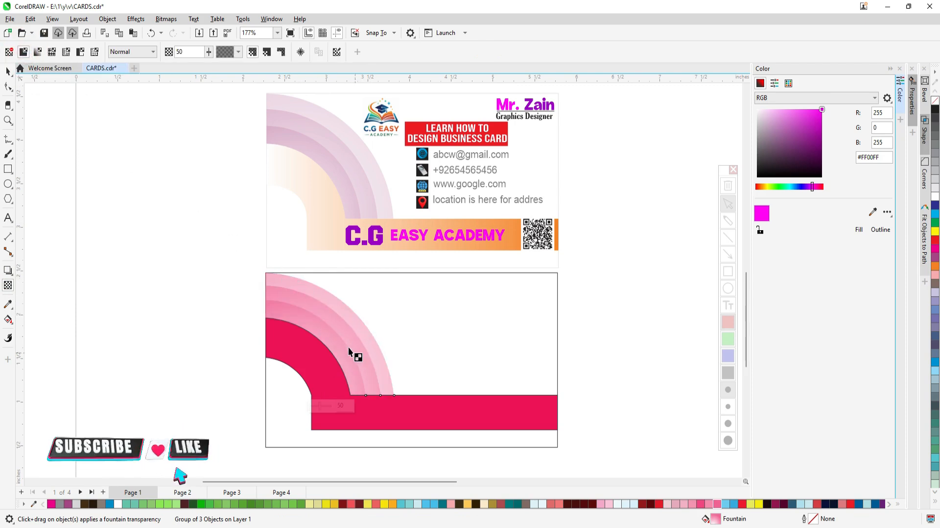
{"action": "left_click", "coordinate": [8, 72]}
{"action": "left_click", "coordinate": [203, 363]}
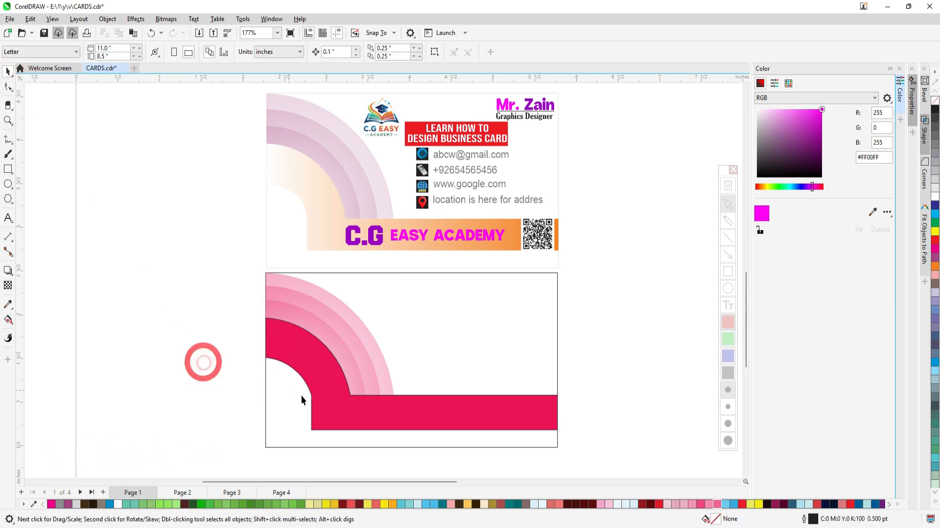
- Remove the outline of the combined arc-and-footer shape and fill it with C1 M22 Y78 K0
{"action": "left_click", "coordinate": [343, 412]}
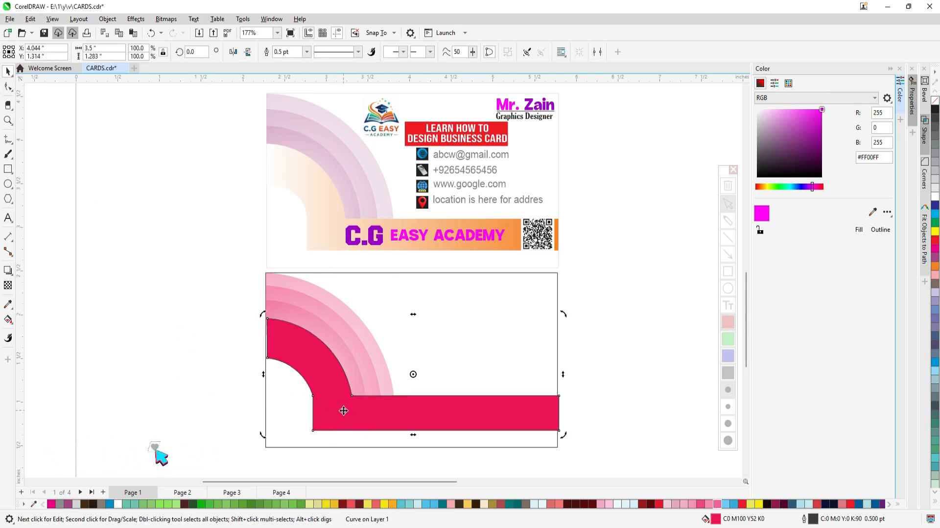
{"action": "key", "text": "ctrl+z"}
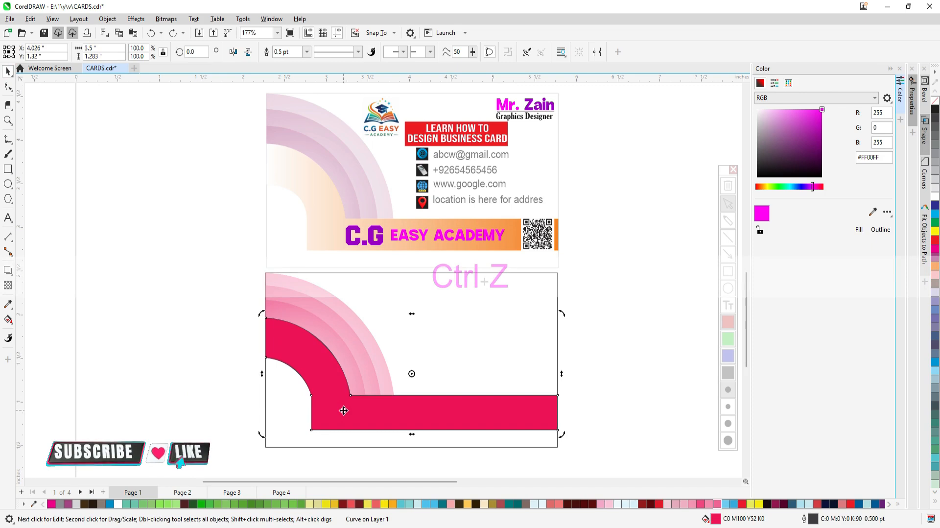
{"action": "right_click", "coordinate": [936, 101]}
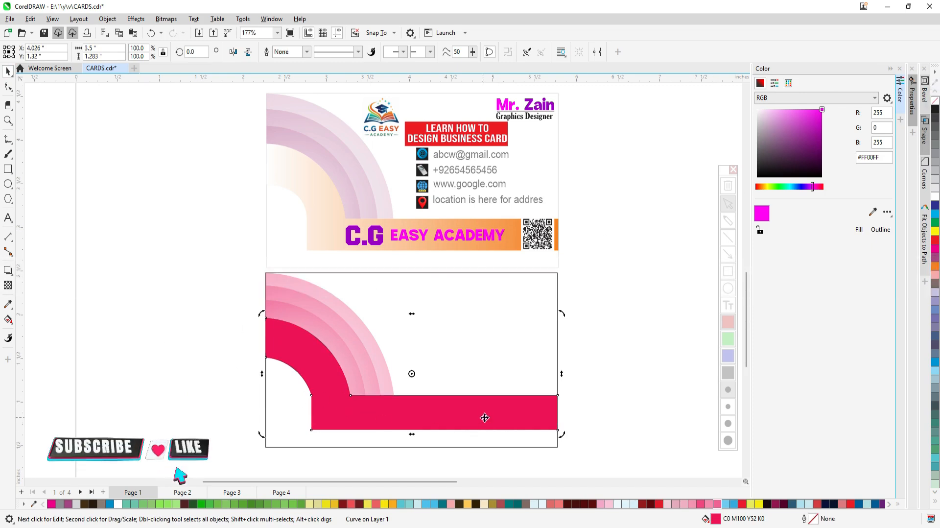
{"action": "left_click", "coordinate": [468, 504]}
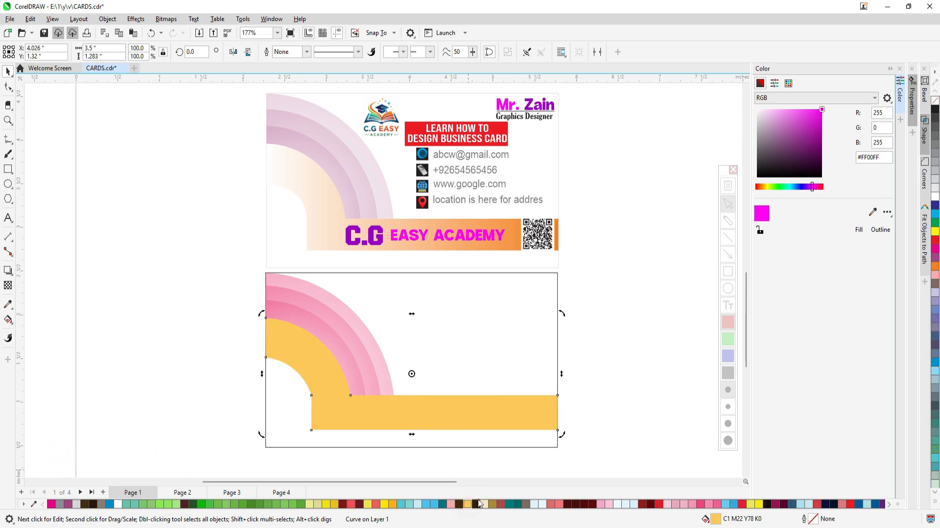
- Apply a linear fountain fill to the arc-and-footer shape, running from orange at the band's right end to white just beyond the arc's left edge
{"action": "left_click", "coordinate": [8, 320]}
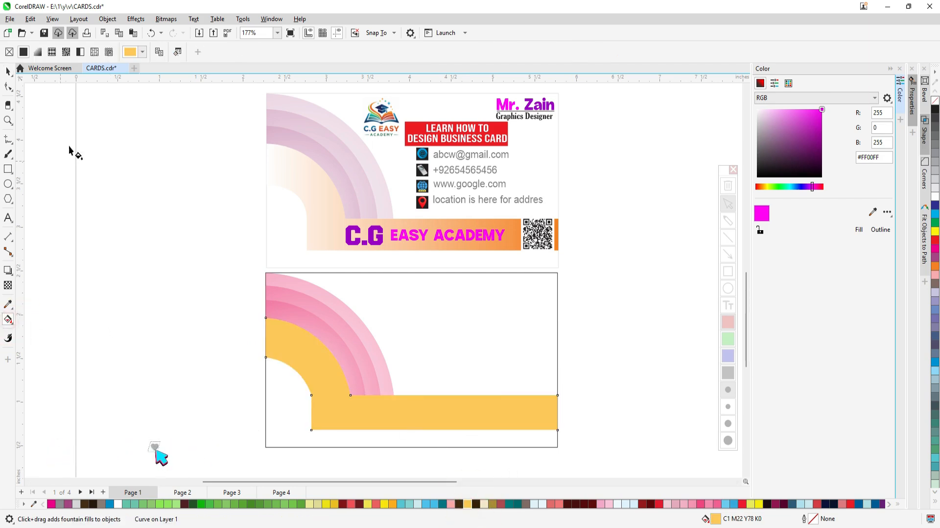
{"action": "left_click", "coordinate": [37, 52]}
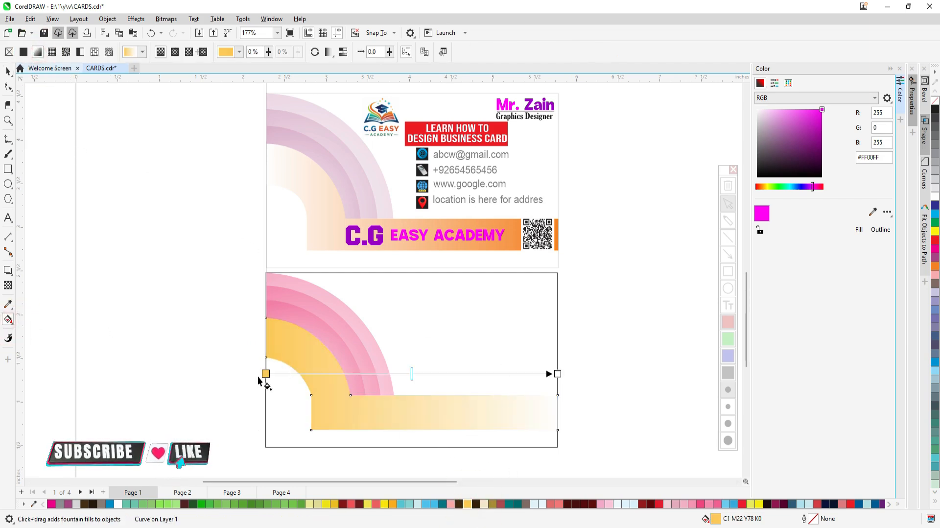
{"action": "left_click_drag", "start_coordinate": [265, 374], "coordinate": [573, 419]}
{"action": "left_click_drag", "start_coordinate": [558, 374], "coordinate": [246, 419]}
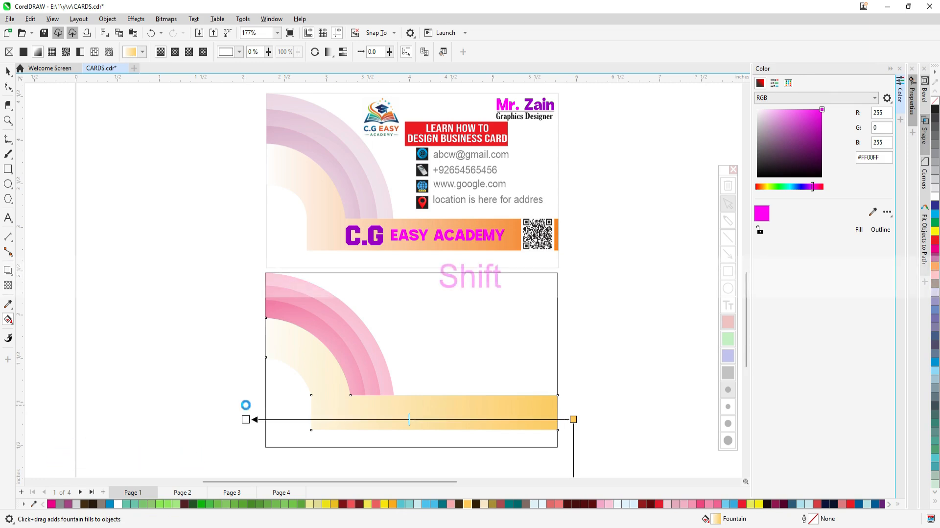
{"action": "left_click_drag", "start_coordinate": [574, 420], "coordinate": [557, 412]}
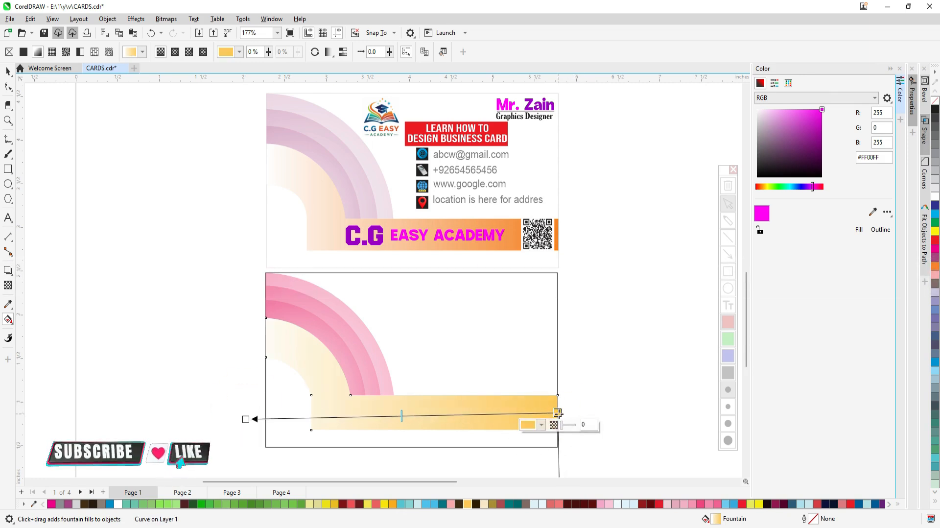
- Recolour the orange end of the footer's fountain fill to C8 M43 Y100 K0
{"action": "left_click", "coordinate": [541, 425]}
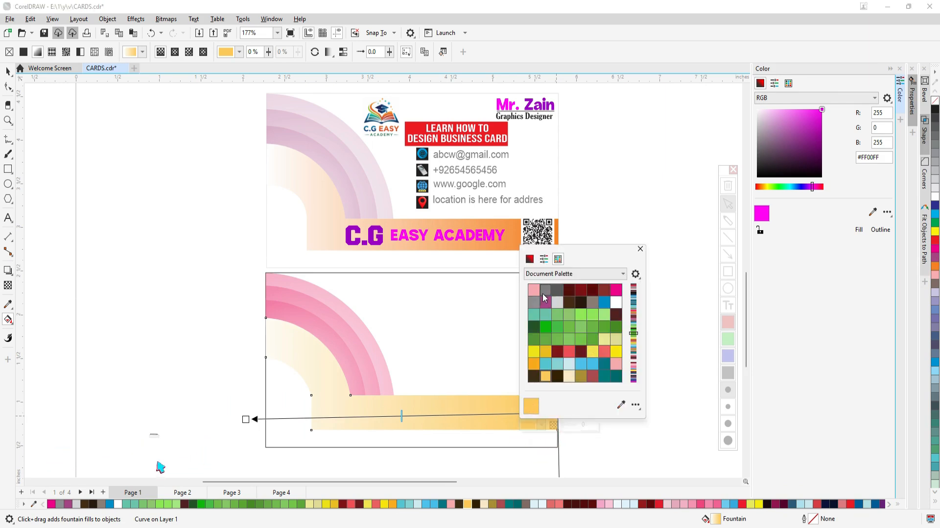
{"action": "left_click", "coordinate": [530, 259]}
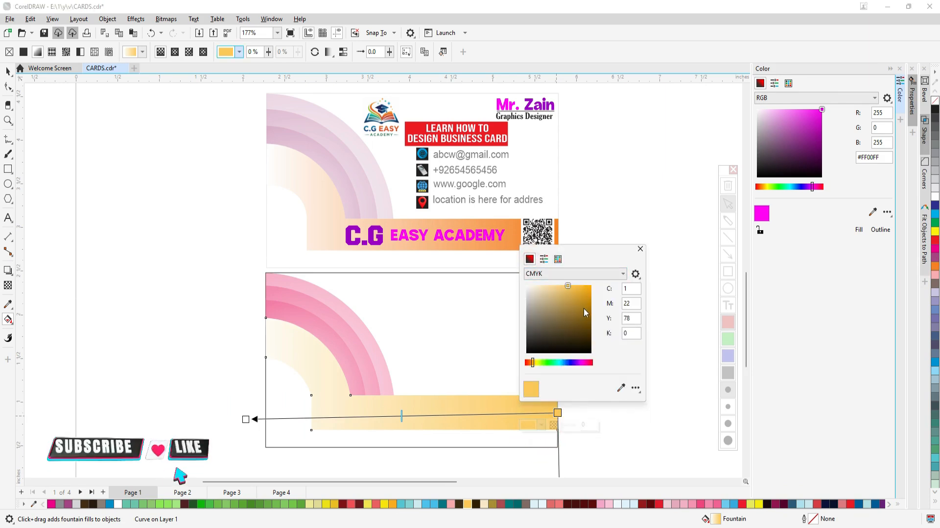
{"action": "left_click", "coordinate": [584, 308]}
{"action": "left_click", "coordinate": [579, 300]}
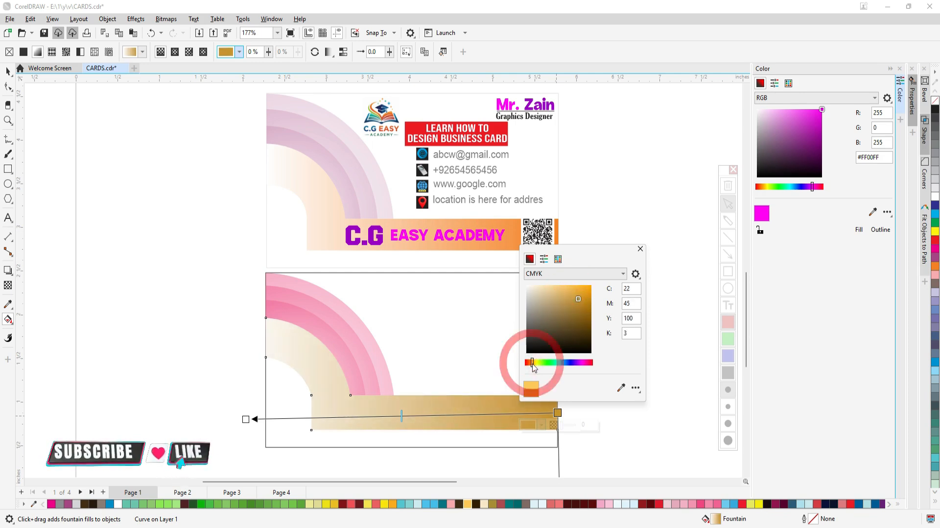
{"action": "left_click", "coordinate": [585, 290]}
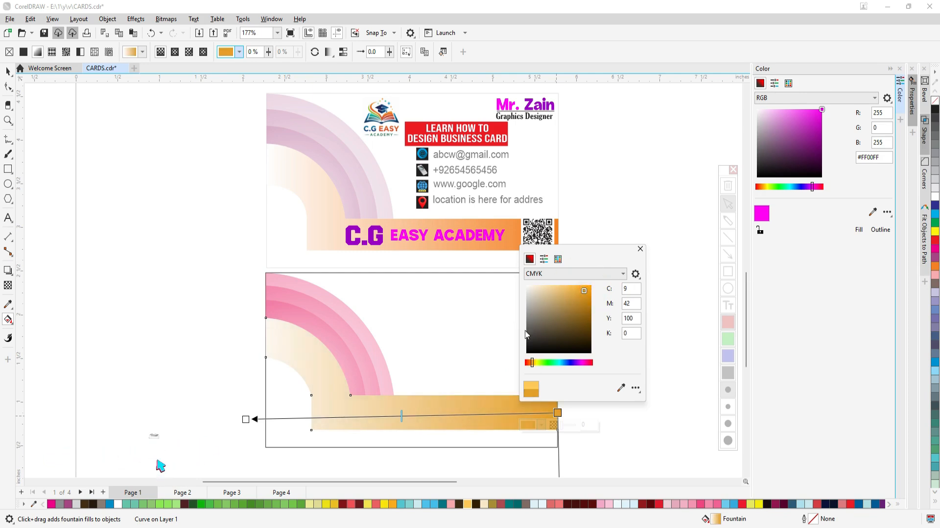
{"action": "left_click", "coordinate": [586, 291]}
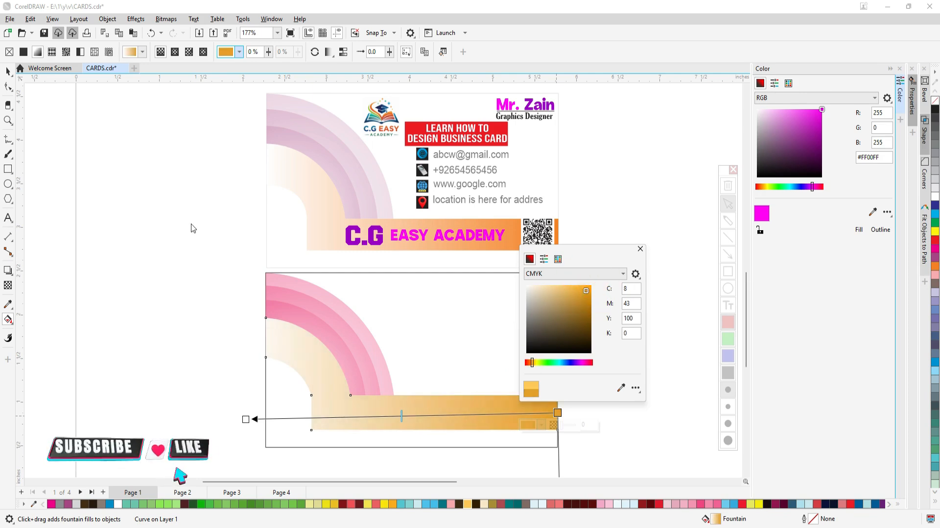
{"action": "left_click", "coordinate": [8, 70]}
{"action": "left_click", "coordinate": [7, 75]}
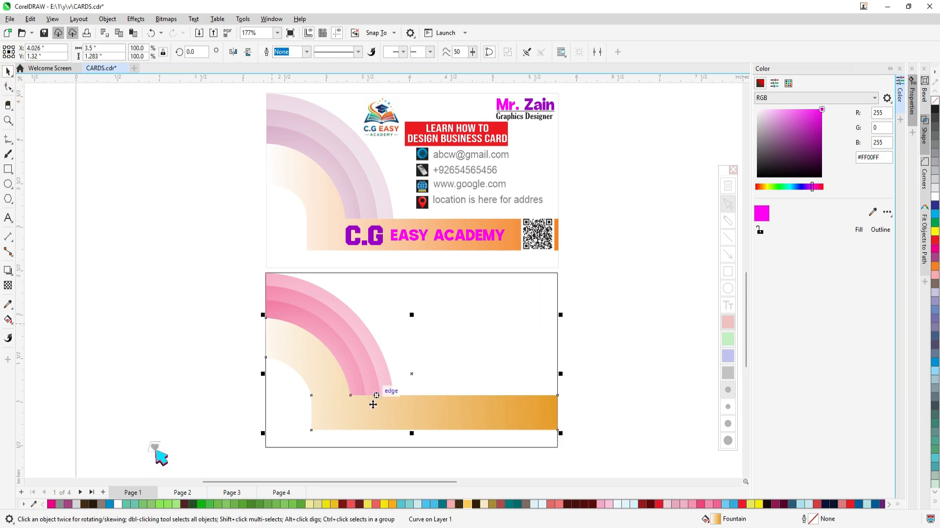
{"action": "left_click", "coordinate": [624, 345]}
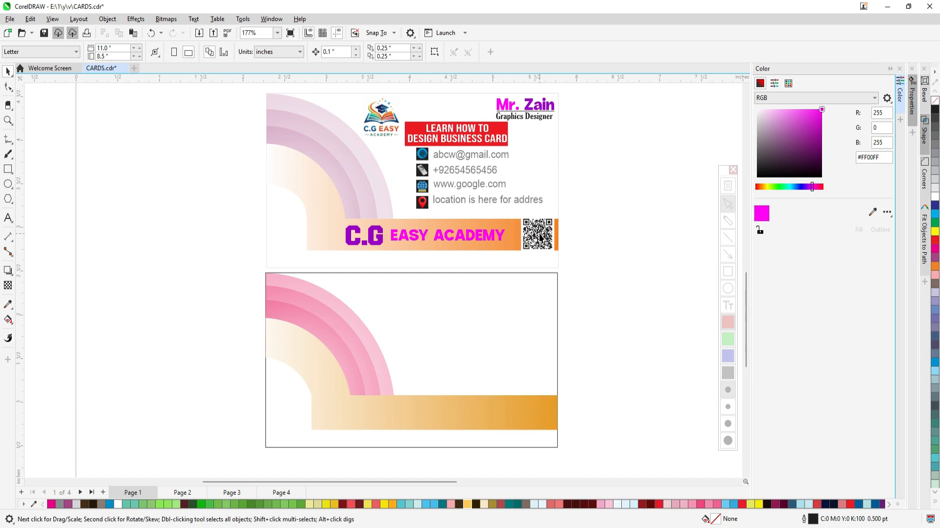
- Copy the sample card's QR code onto the right end of the new card's footer band
{"action": "left_click_drag", "start_coordinate": [539, 236], "coordinate": [524, 385]}
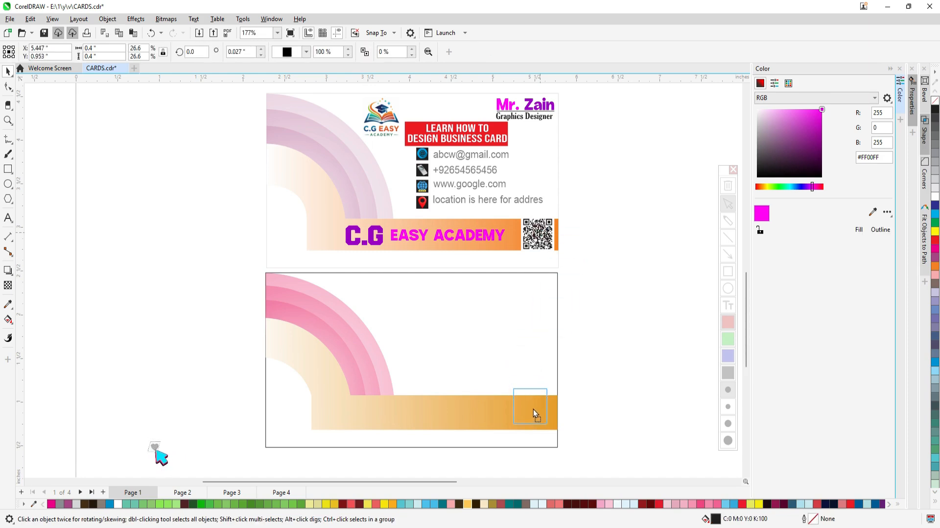
{"action": "left_click_drag", "start_coordinate": [537, 416], "coordinate": [538, 414]}
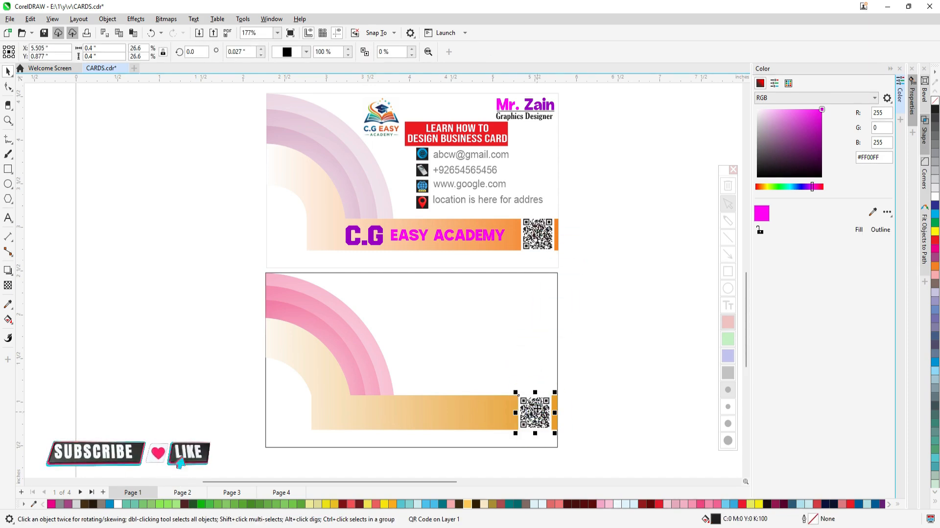
{"action": "left_click", "coordinate": [107, 19]}
{"action": "mouse_move", "coordinate": [211, 45]}
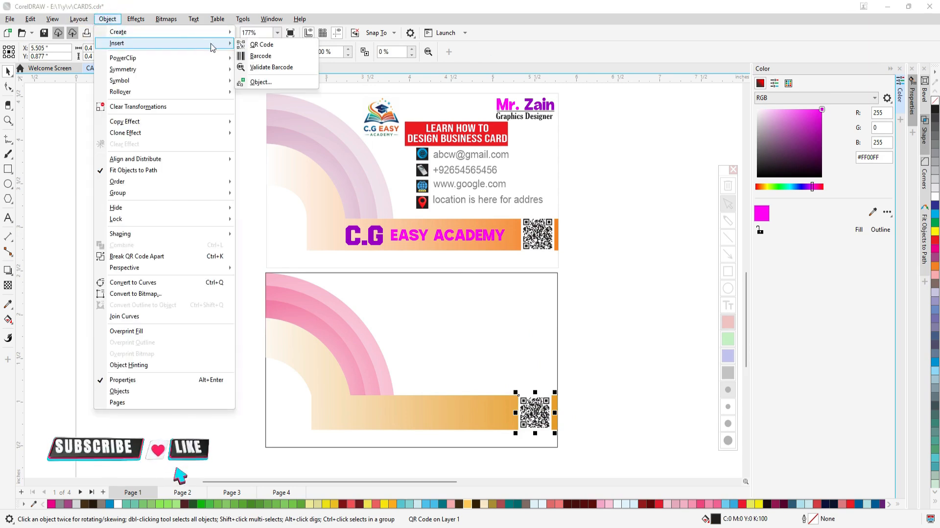
{"action": "left_click", "coordinate": [262, 44]}
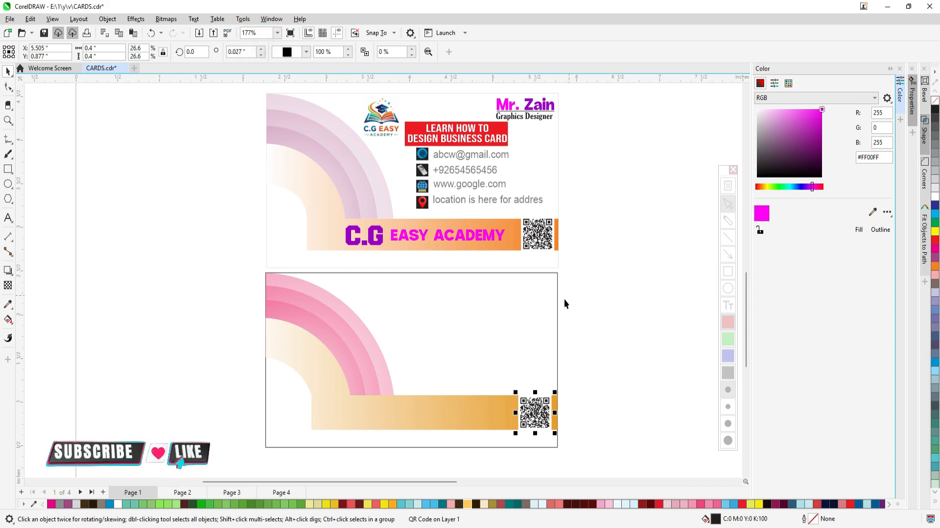
- Copy the sample card's "C.G EASY ACADEMY" lettering onto the new footer band beside the QR code
{"action": "left_click", "coordinate": [416, 234]}
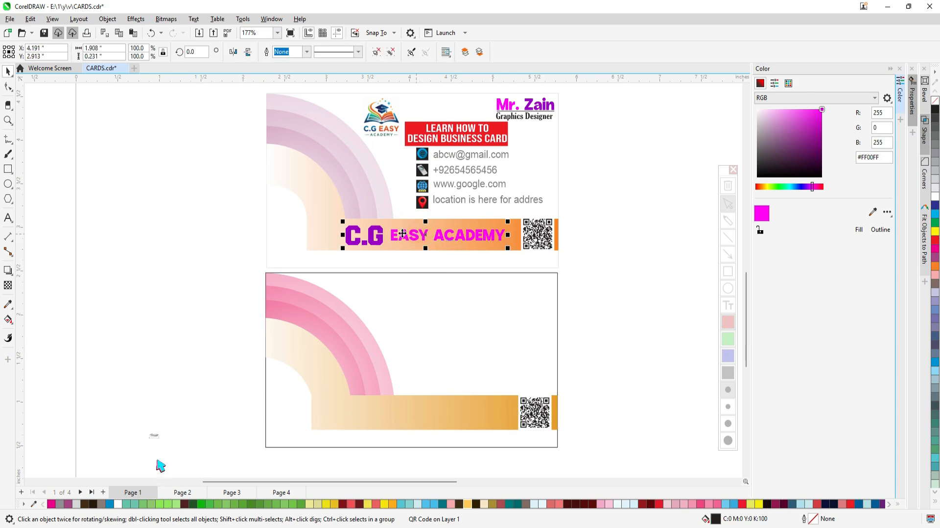
{"action": "left_click_drag", "start_coordinate": [409, 235], "coordinate": [410, 416]}
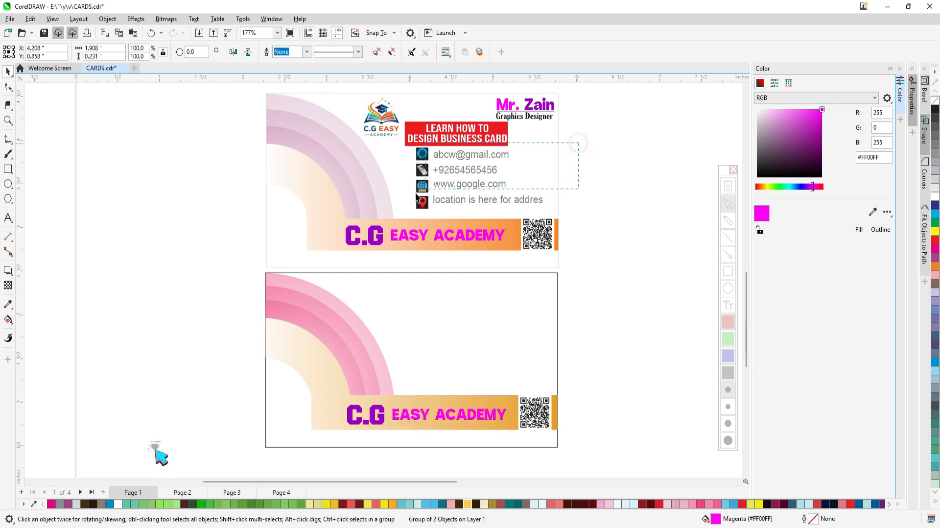
- Copy the sample card's contact rows with icons, the logo and the name-and-title block to matching places on the new card
{"action": "left_click_drag", "start_coordinate": [404, 213], "coordinate": [404, 214]}
{"action": "left_click_drag", "start_coordinate": [471, 208], "coordinate": [427, 341]}
{"action": "key", "text": "ctrl+v"}
{"action": "left_click_drag", "start_coordinate": [375, 296], "coordinate": [374, 297]}
{"action": "left_click_drag", "start_coordinate": [538, 108], "coordinate": [533, 290]}
{"action": "left_click", "coordinate": [593, 289]}
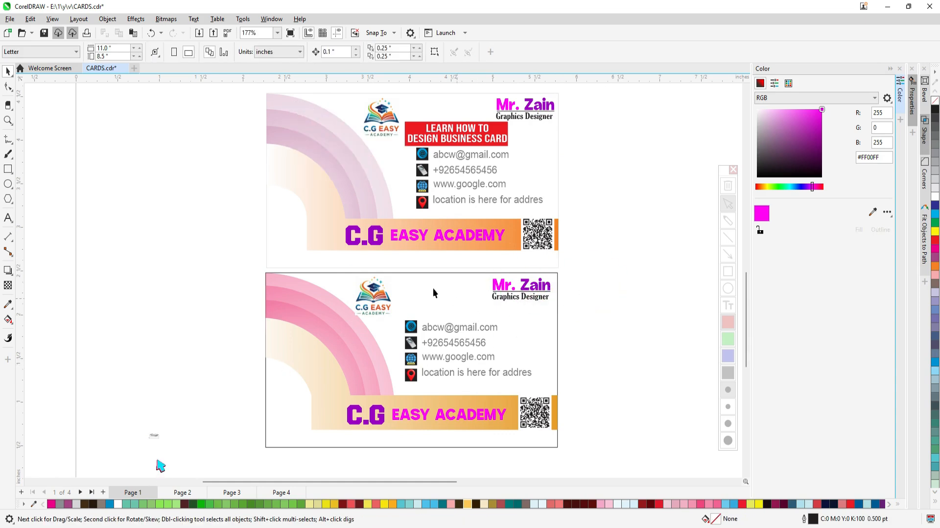